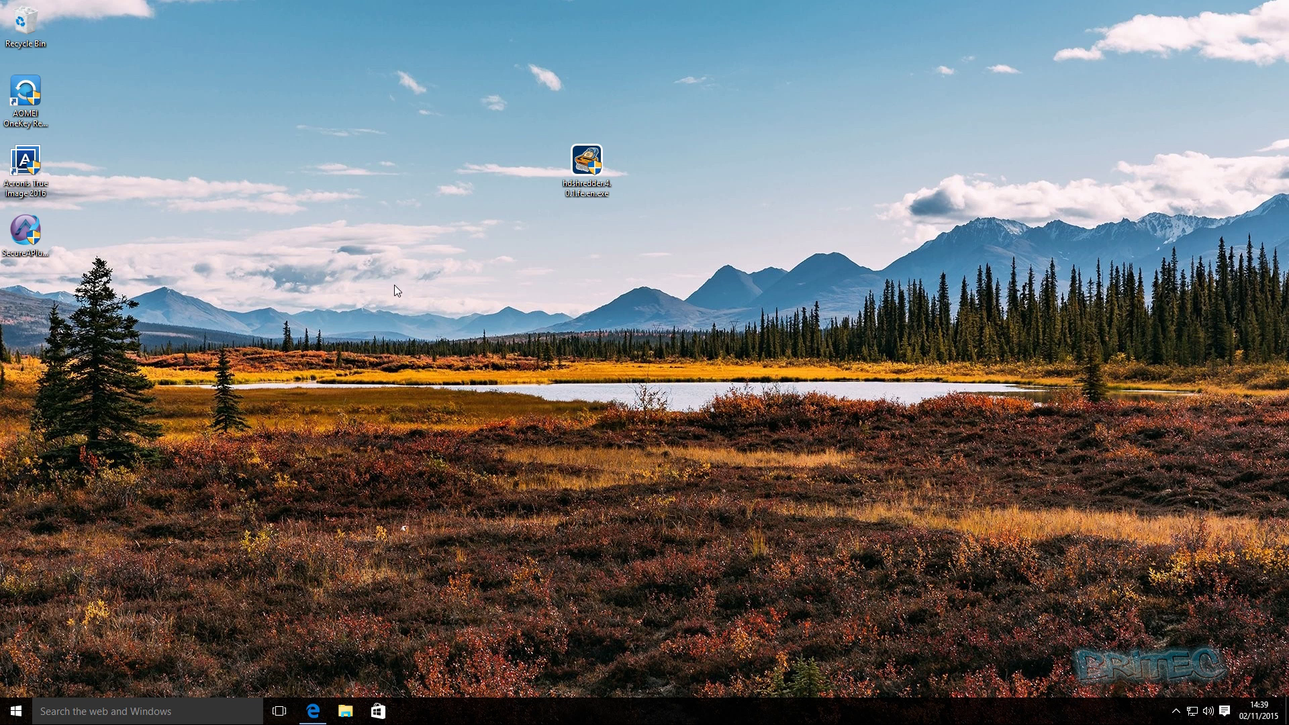
# Open Miray's HDShredder 4 product page in Edge, listing Free, Basic €19.90, Standard €39.90 and Professional €99.00 editions
pyautogui.click(313, 711)
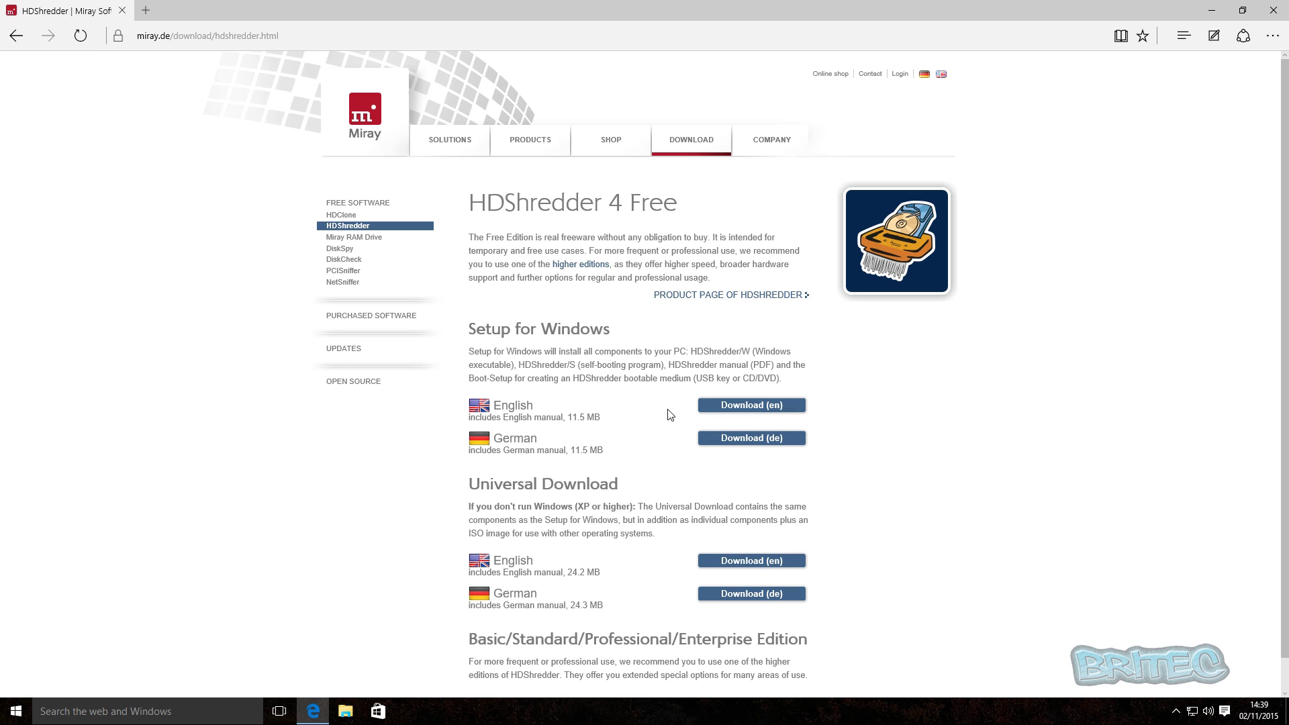
pyautogui.moveTo(514, 142)
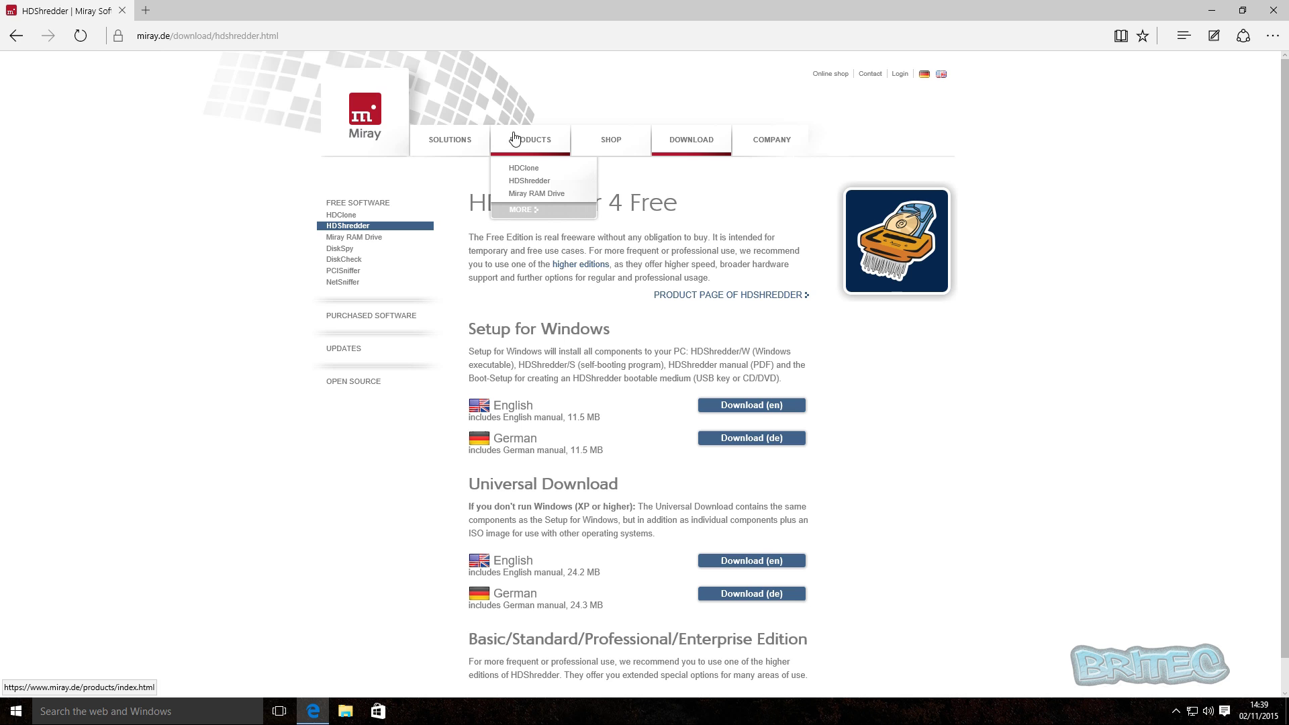
pyautogui.click(520, 184)
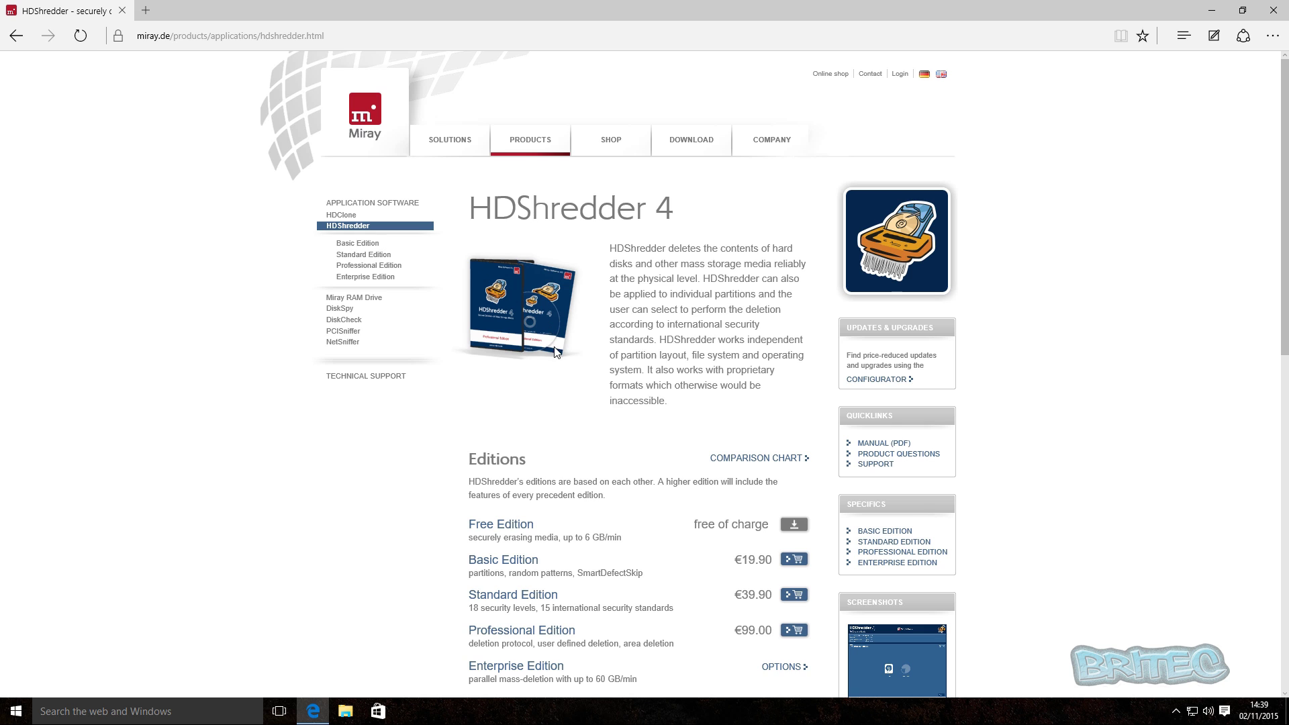
pyautogui.scroll(-2, 552, 332)
pyautogui.scroll(1, 557, 365)
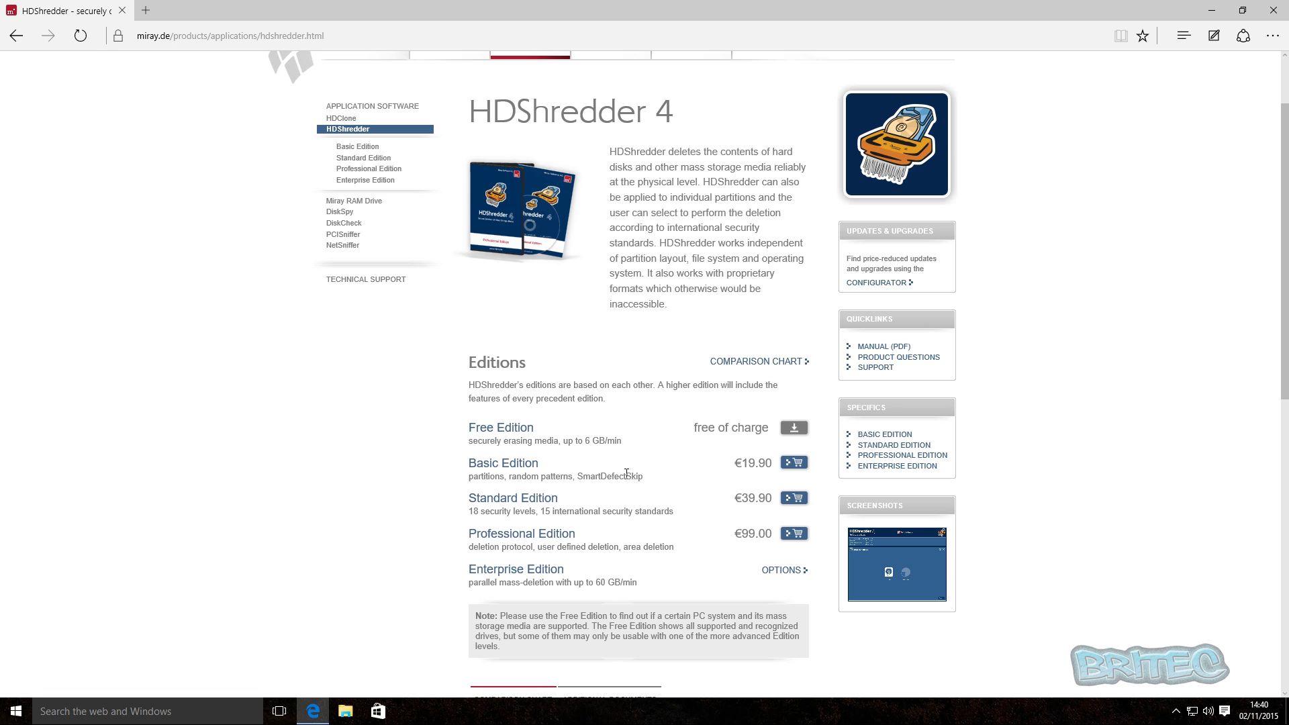
pyautogui.scroll(3, 626, 473)
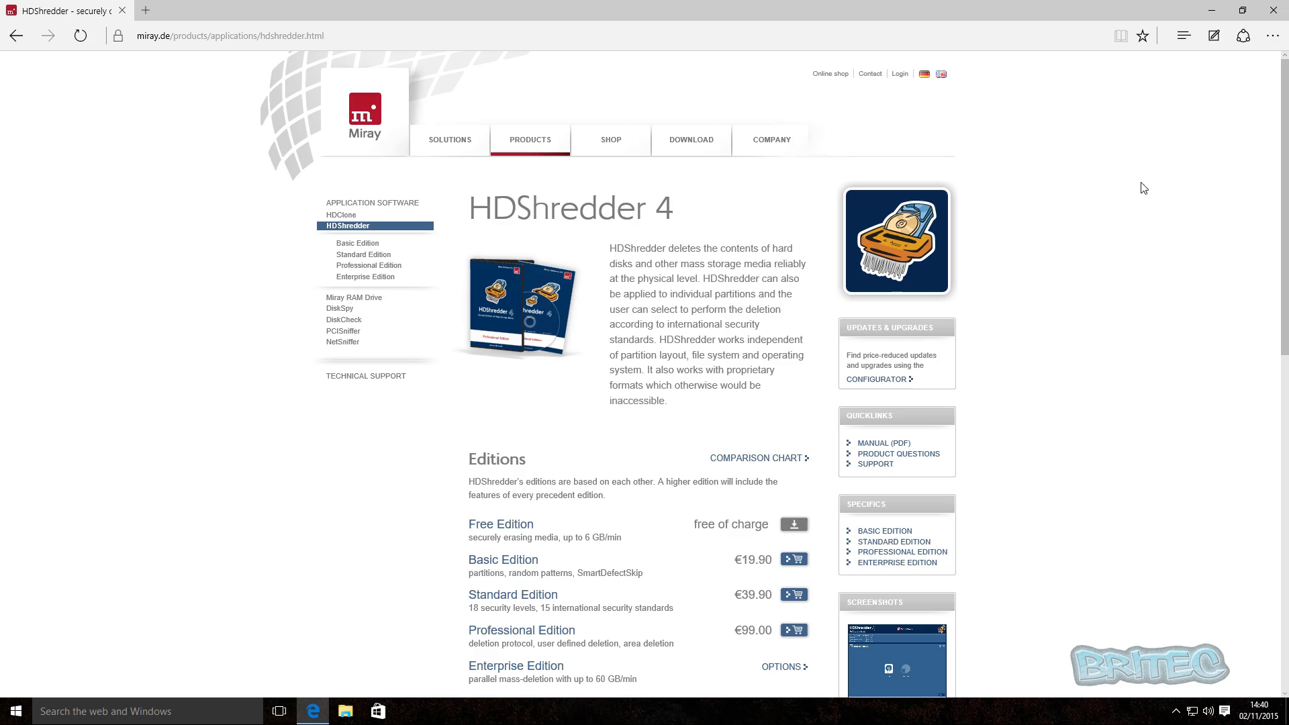
pyautogui.click(1208, 12)
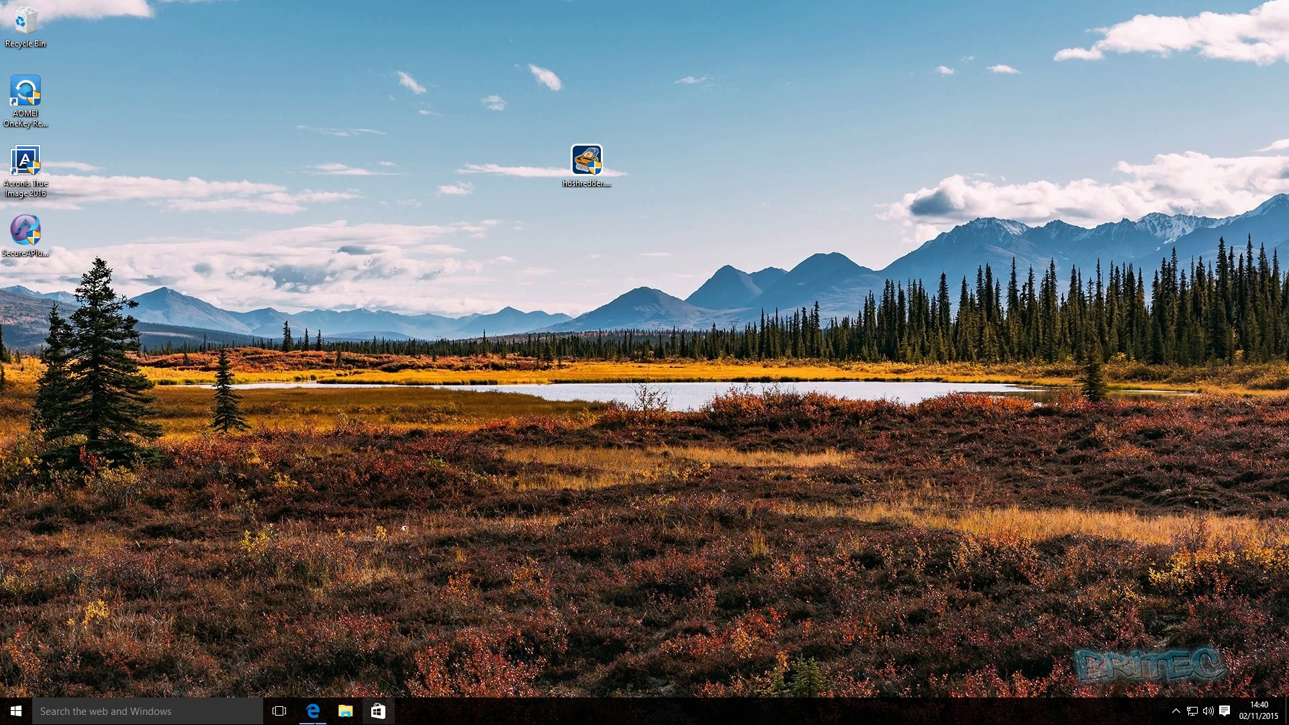
pyautogui.click(313, 711)
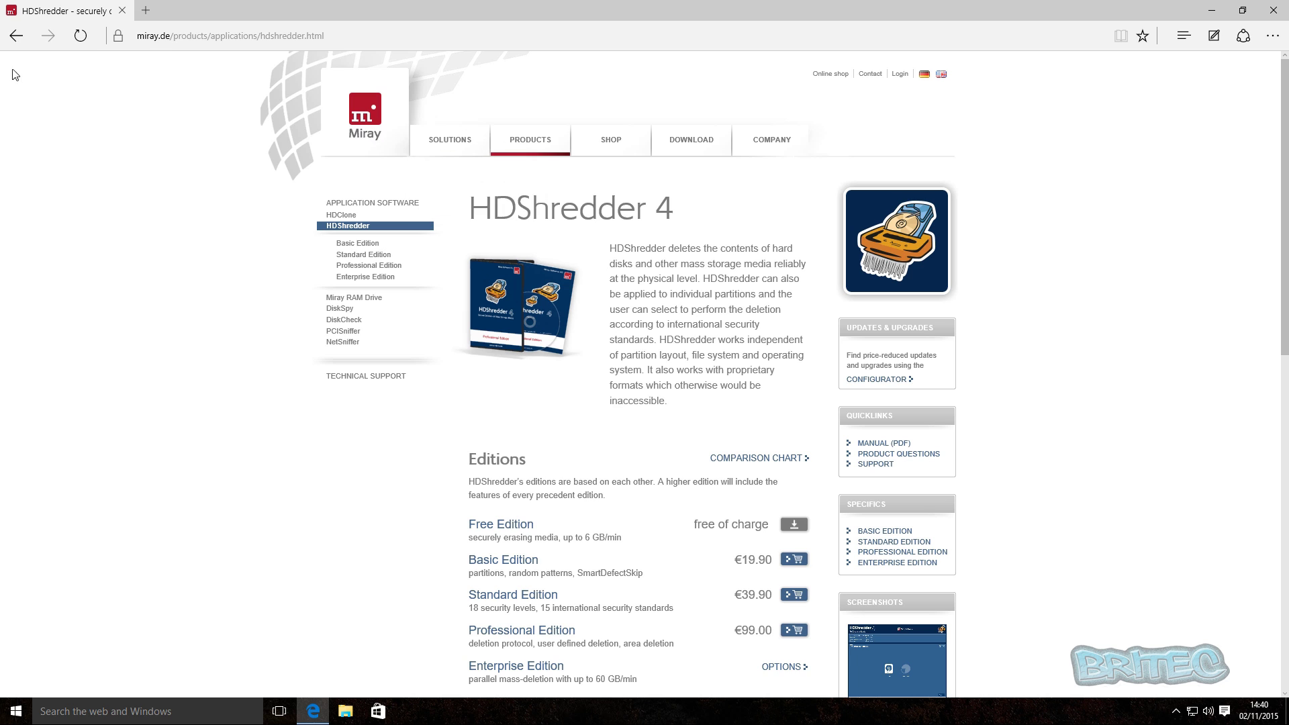
# Go back to the HDShredder 4 Free download page, then minimise Edge to show the setup file
pyautogui.click(17, 37)
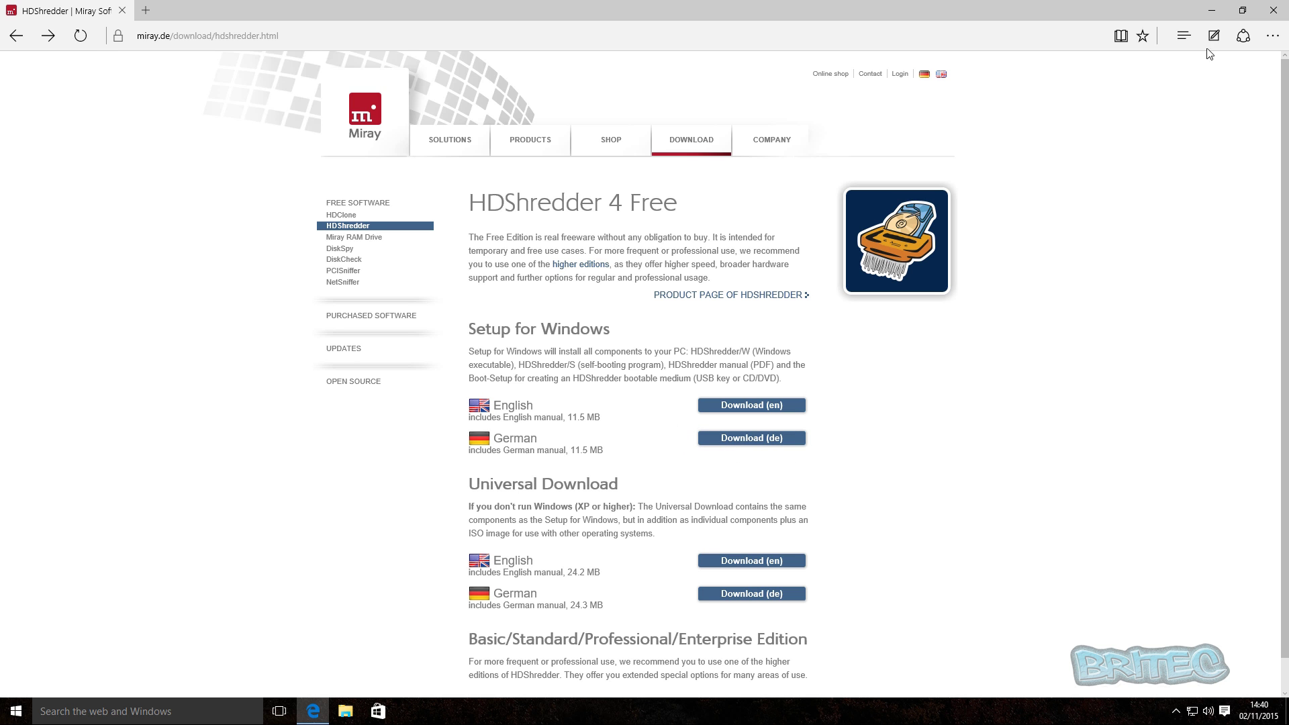
pyautogui.click(1212, 11)
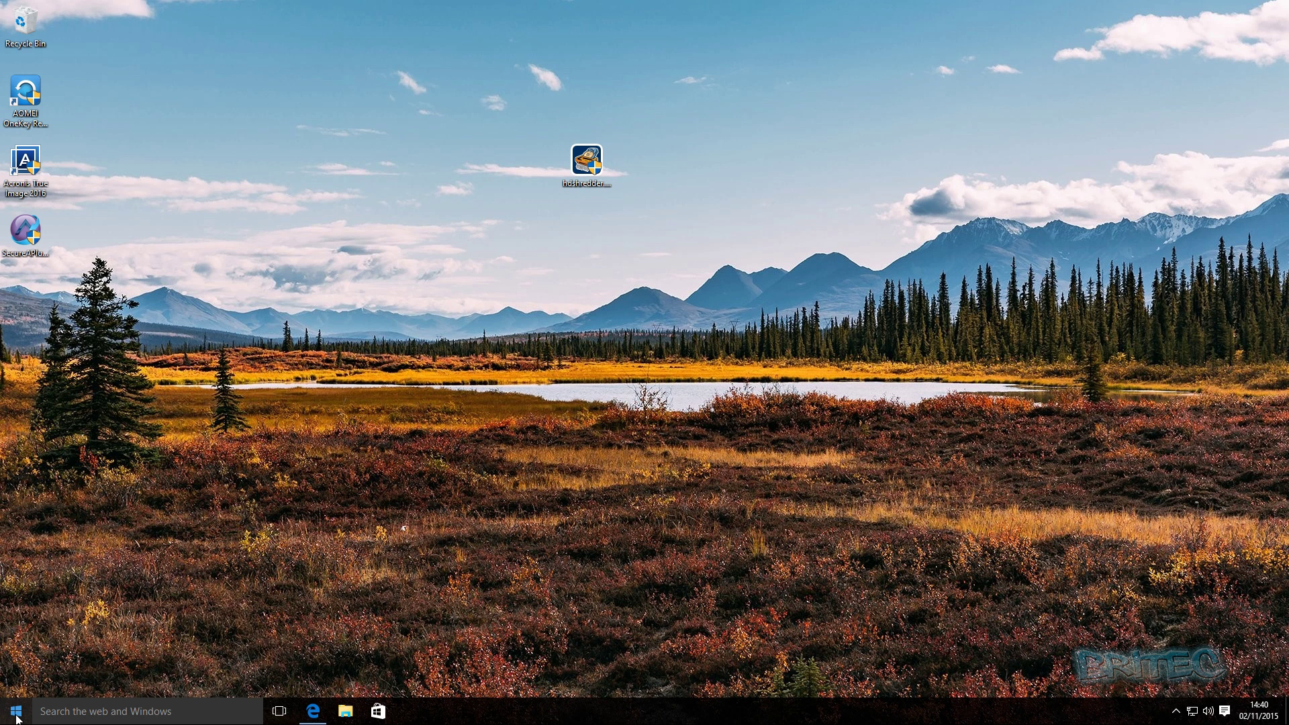
# Run the HDShredder setup for all users with default components, install location and Start Menu folder
pyautogui.moveTo(578, 164); pyautogui.dragTo(584, 232)
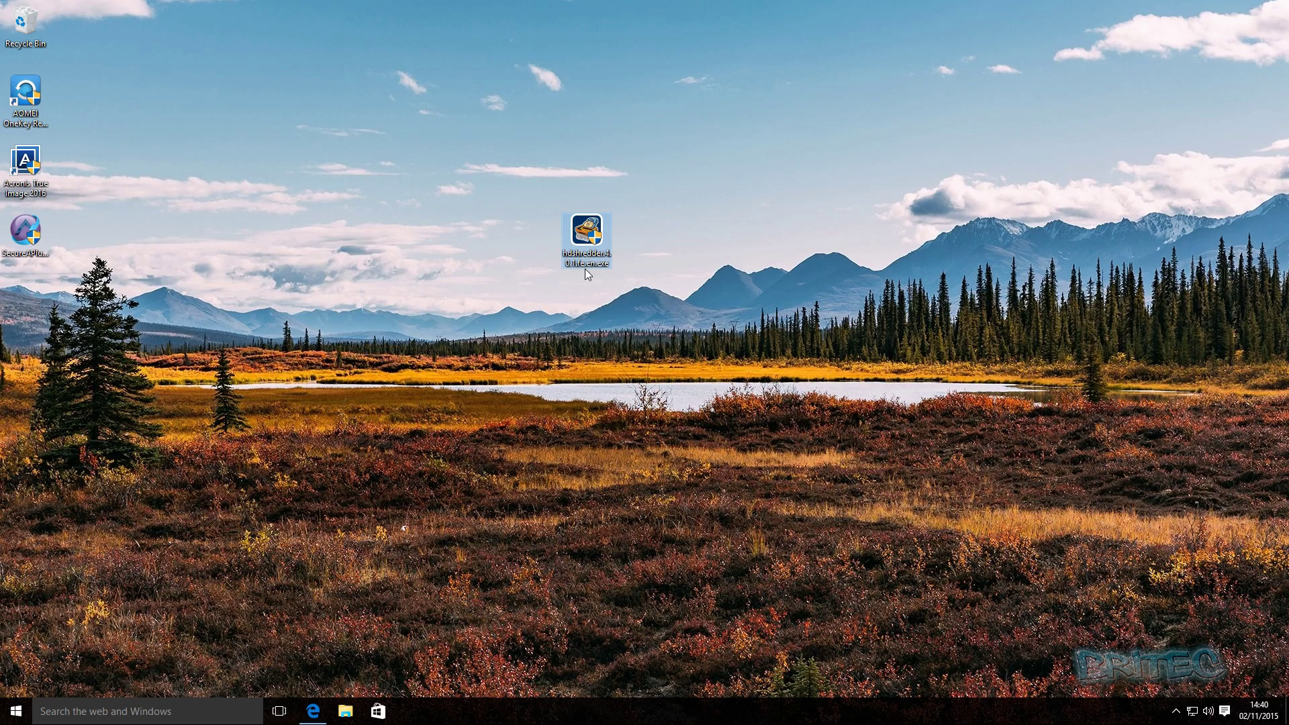
pyautogui.doubleClick(584, 231)
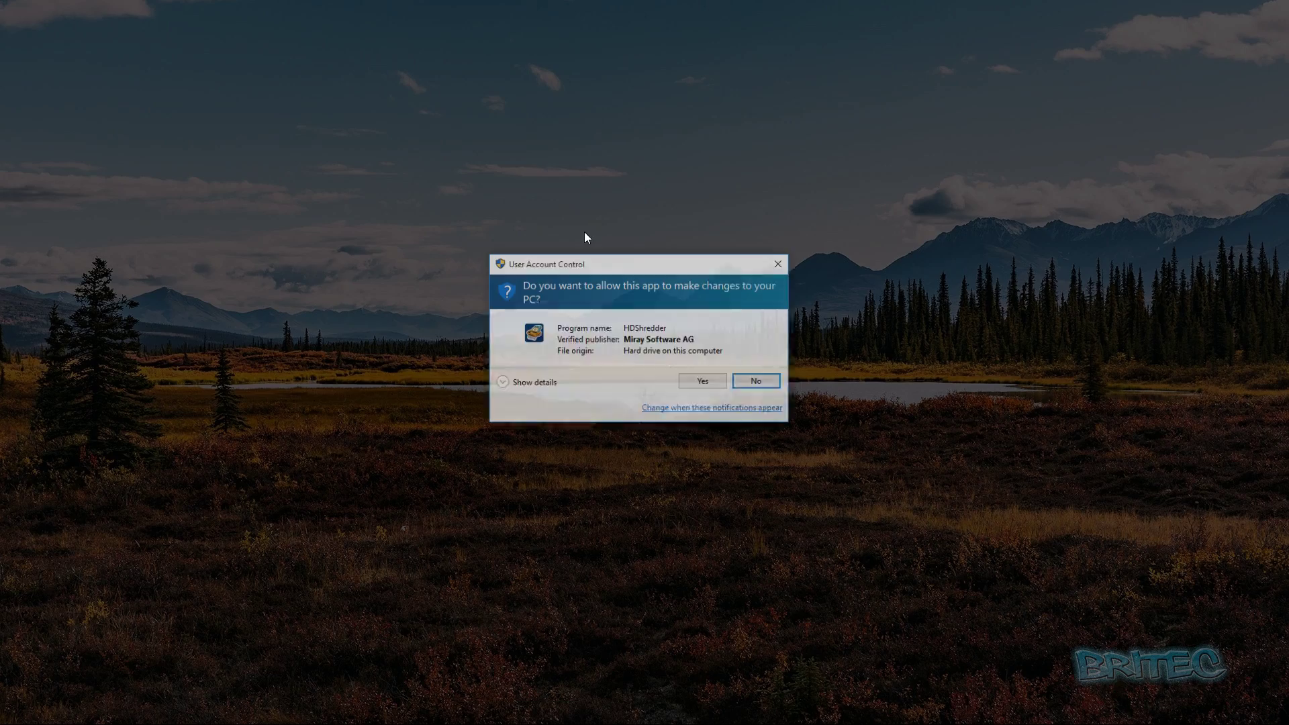
pyautogui.click(703, 380)
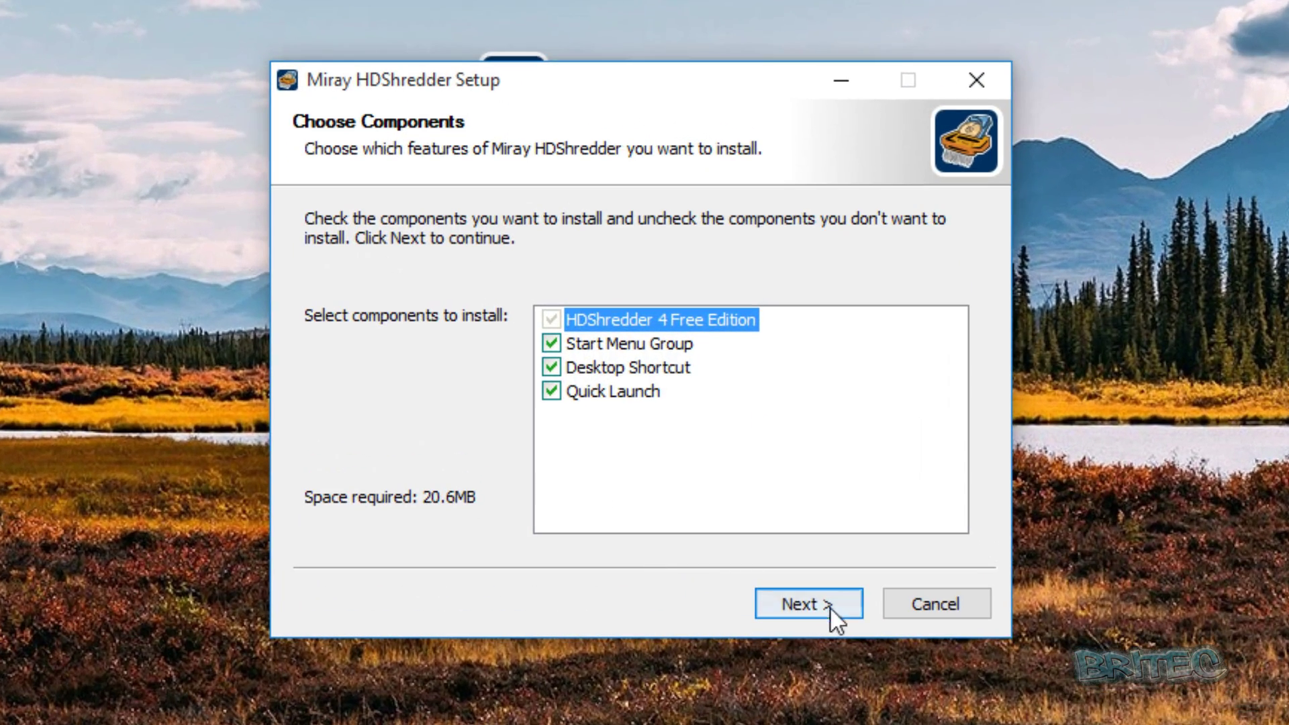
pyautogui.click(767, 547)
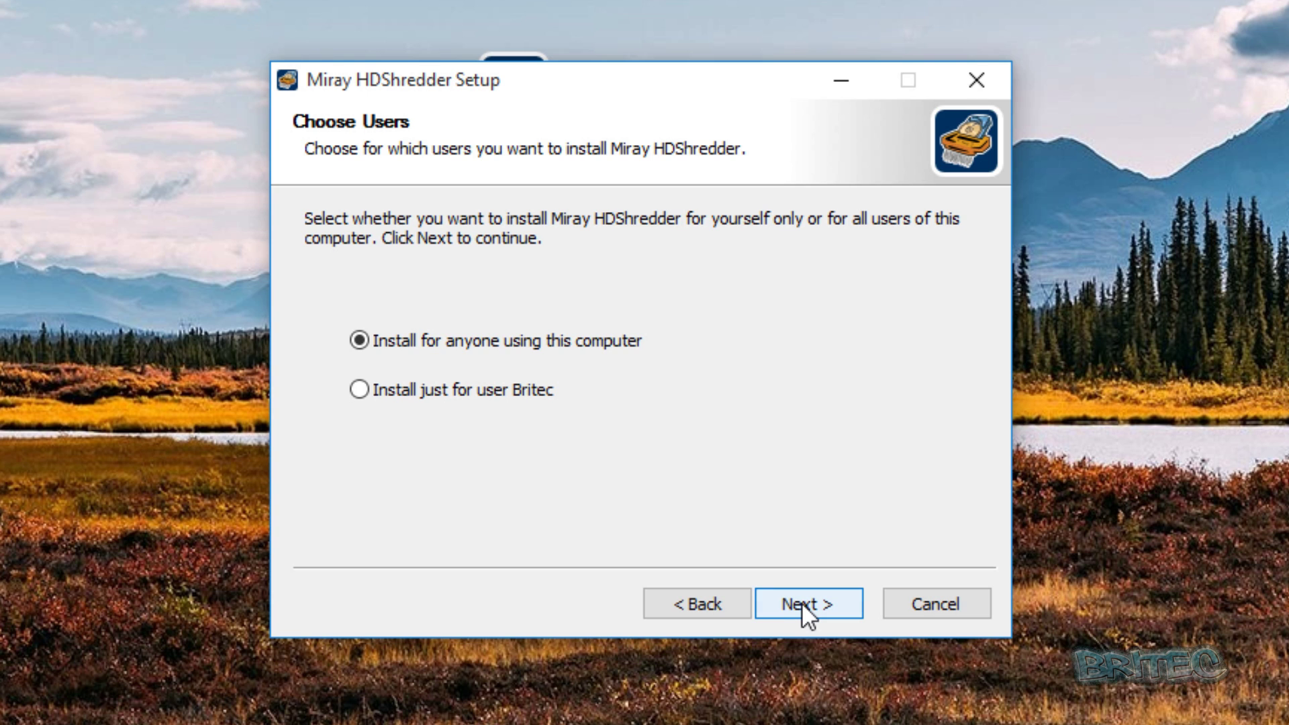
pyautogui.click(801, 602)
pyautogui.click(801, 602)
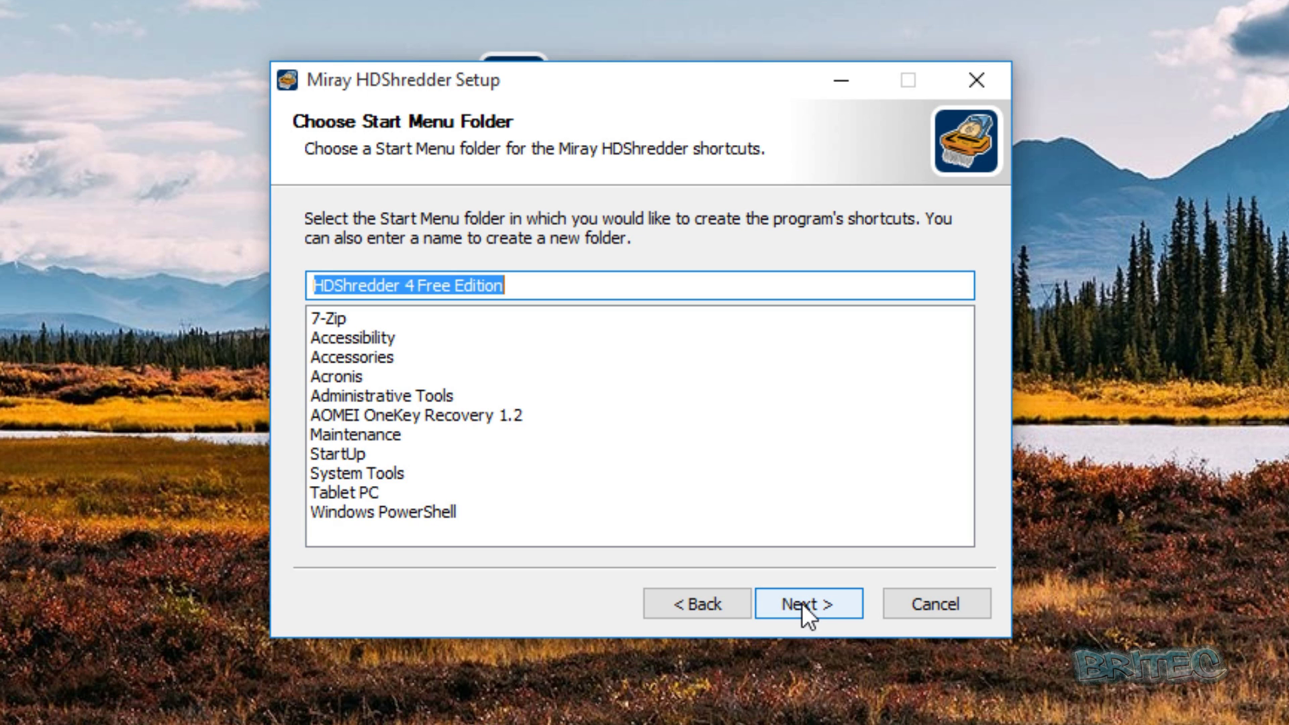
pyautogui.click(801, 602)
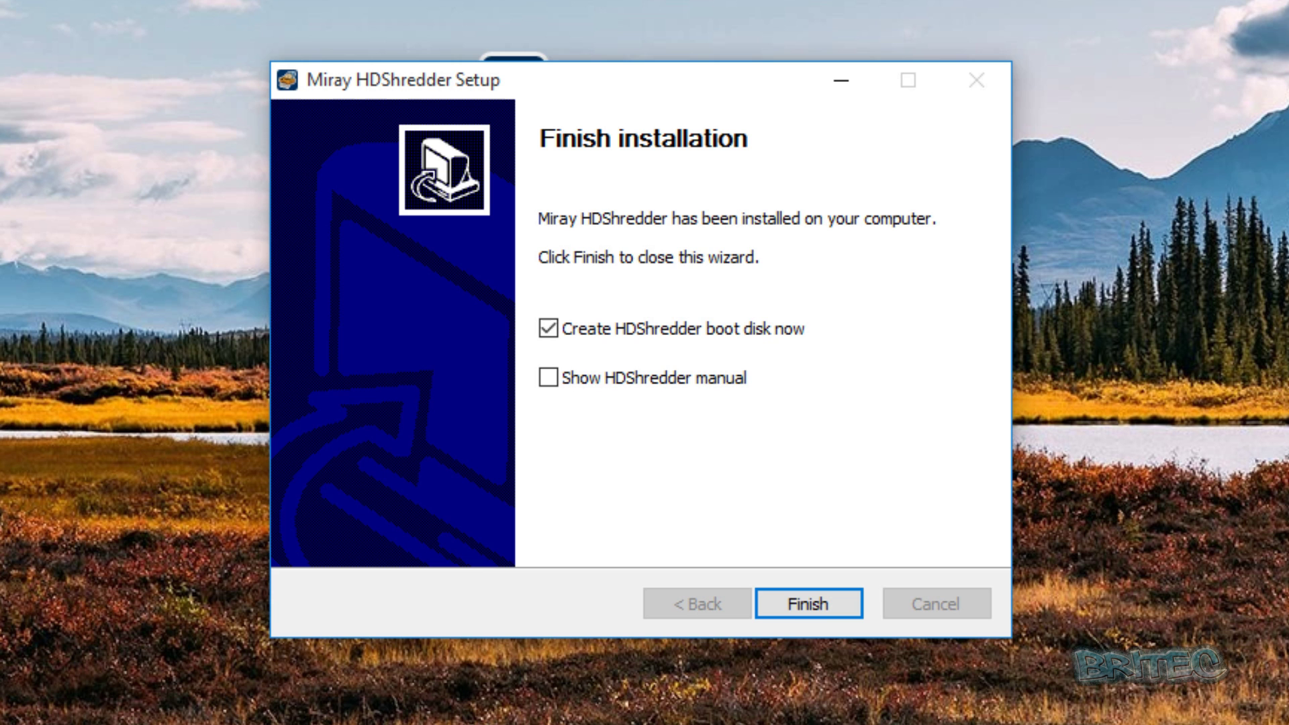
# Finish setup, view the 26 MP3 files on Removable Disk (E:), and return to This PC
pyautogui.click(807, 613)
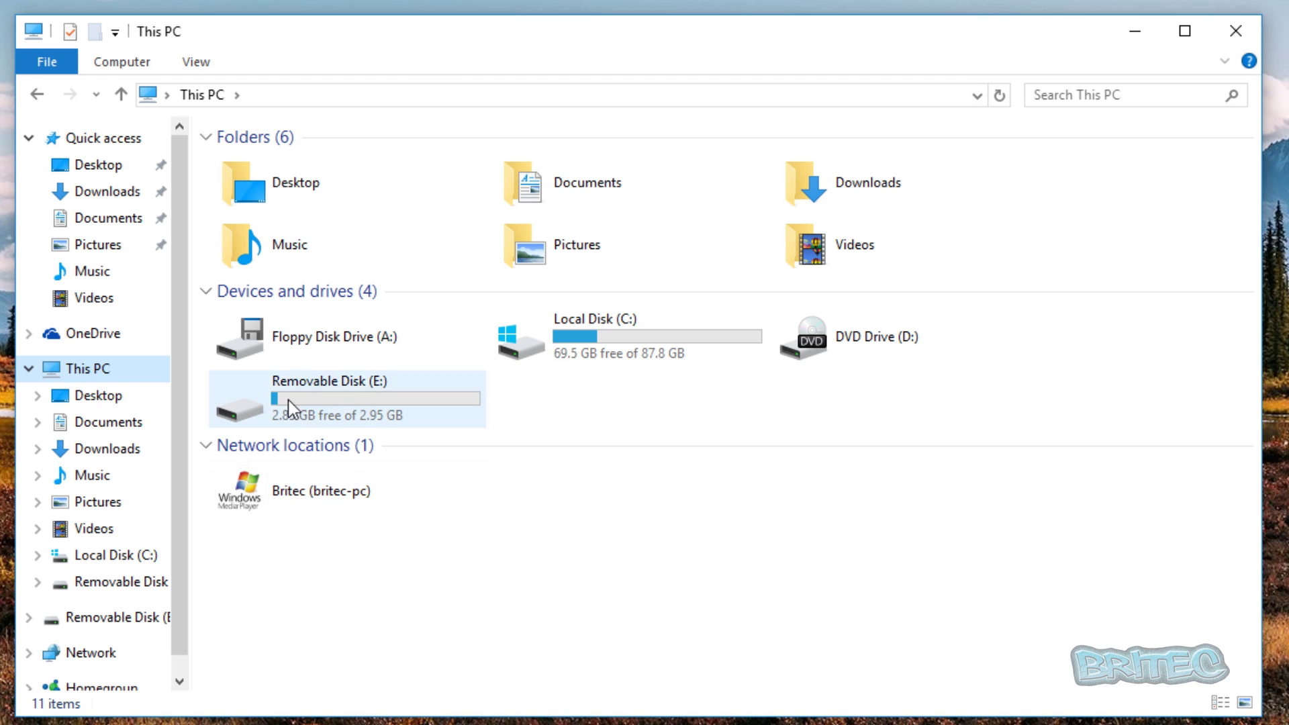
pyautogui.doubleClick(328, 400)
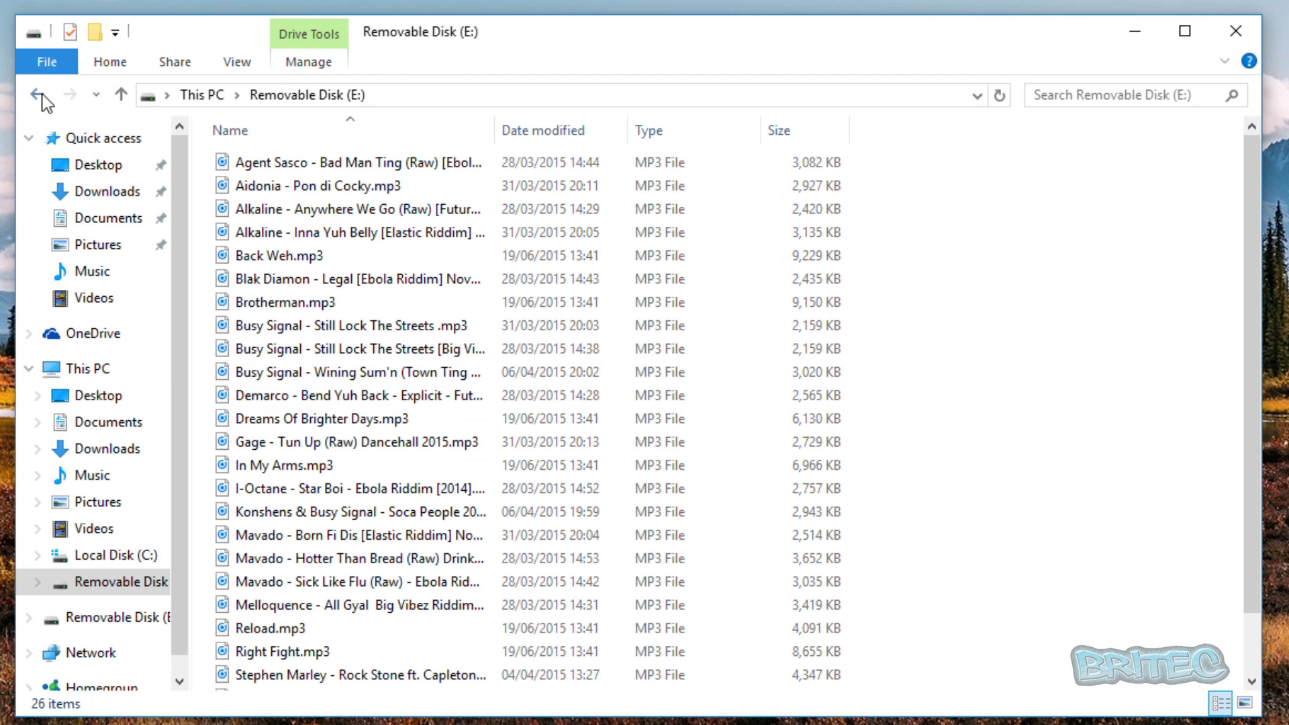
pyautogui.click(38, 95)
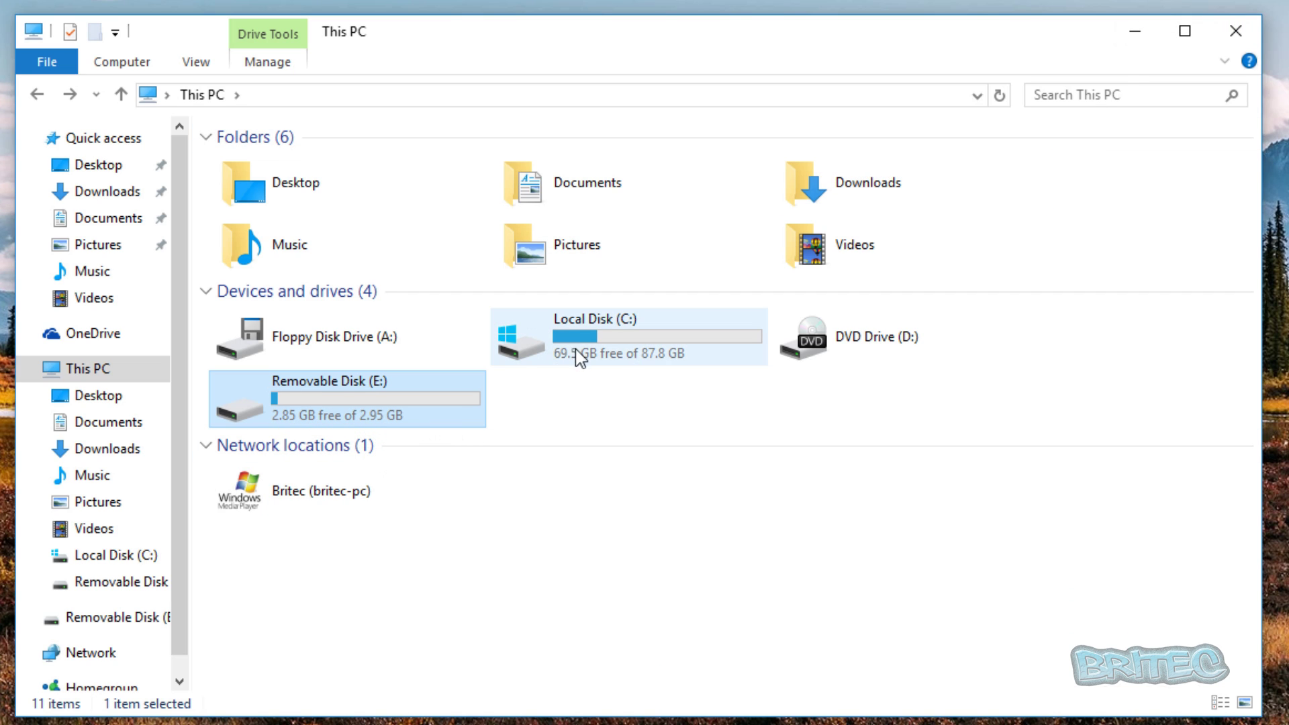
# Make USB drive E: a bootable HDShredder medium, replacing its existing MBR boot loader
pyautogui.click(1233, 34)
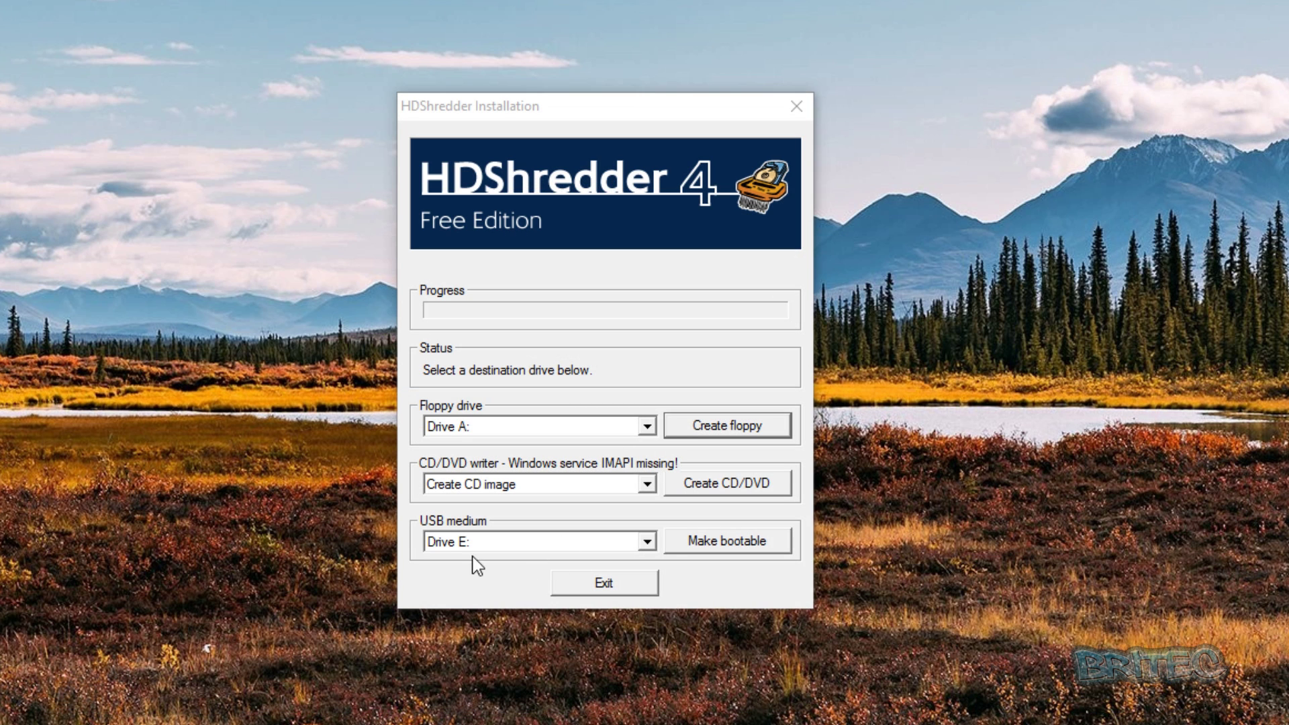
pyautogui.click(735, 549)
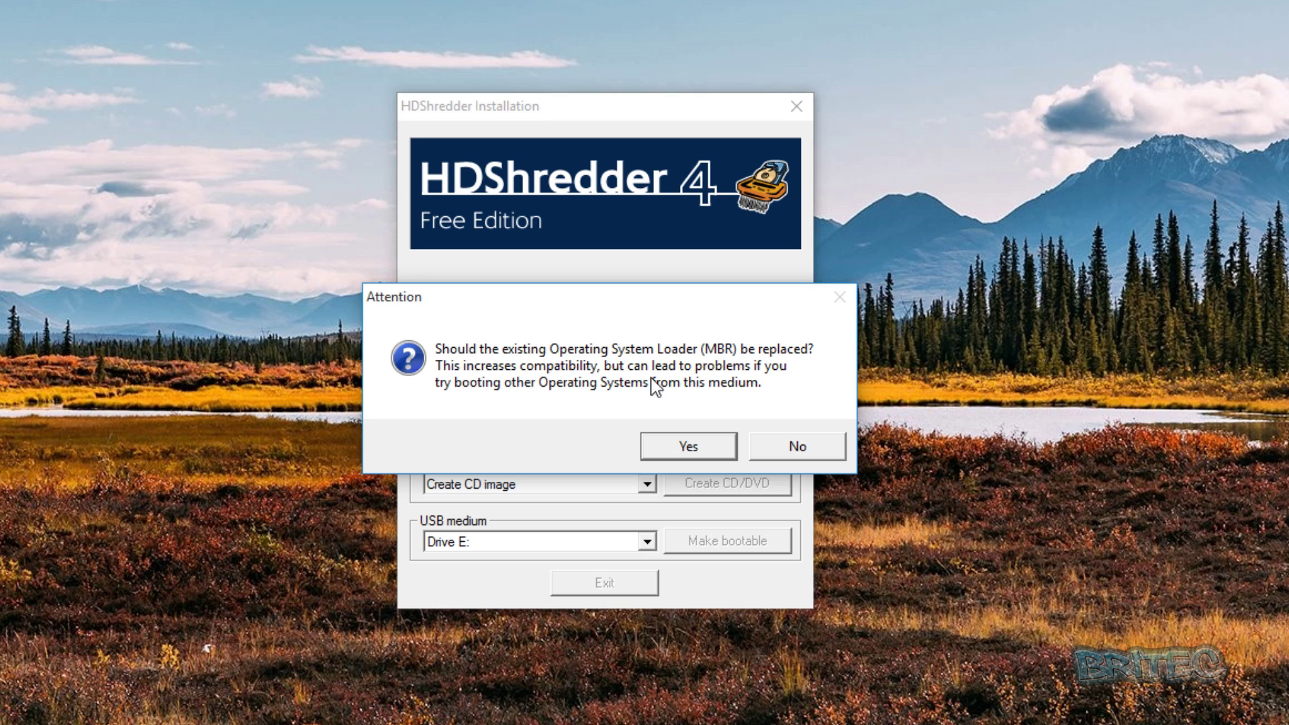
pyautogui.click(684, 445)
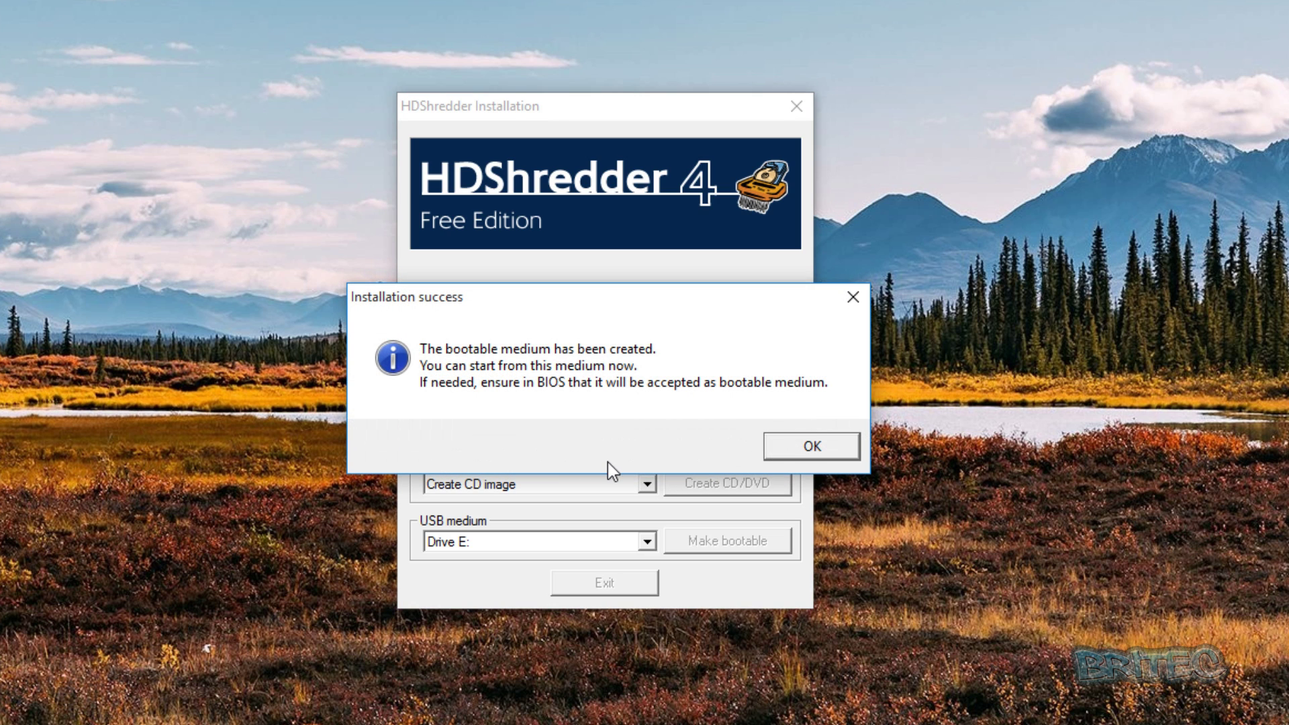
pyautogui.click(812, 445)
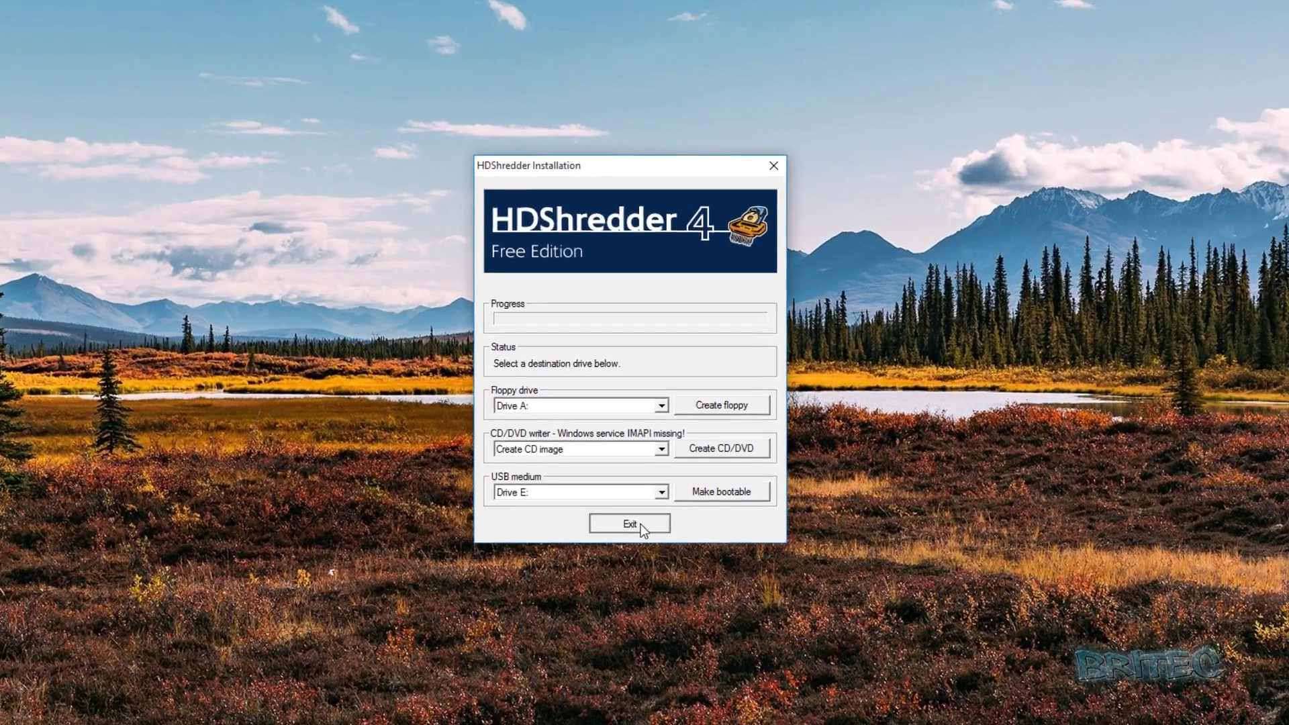
# Exit the boot media tool and restart Windows so it boots HDShredder from the USB medium
pyautogui.click(618, 571)
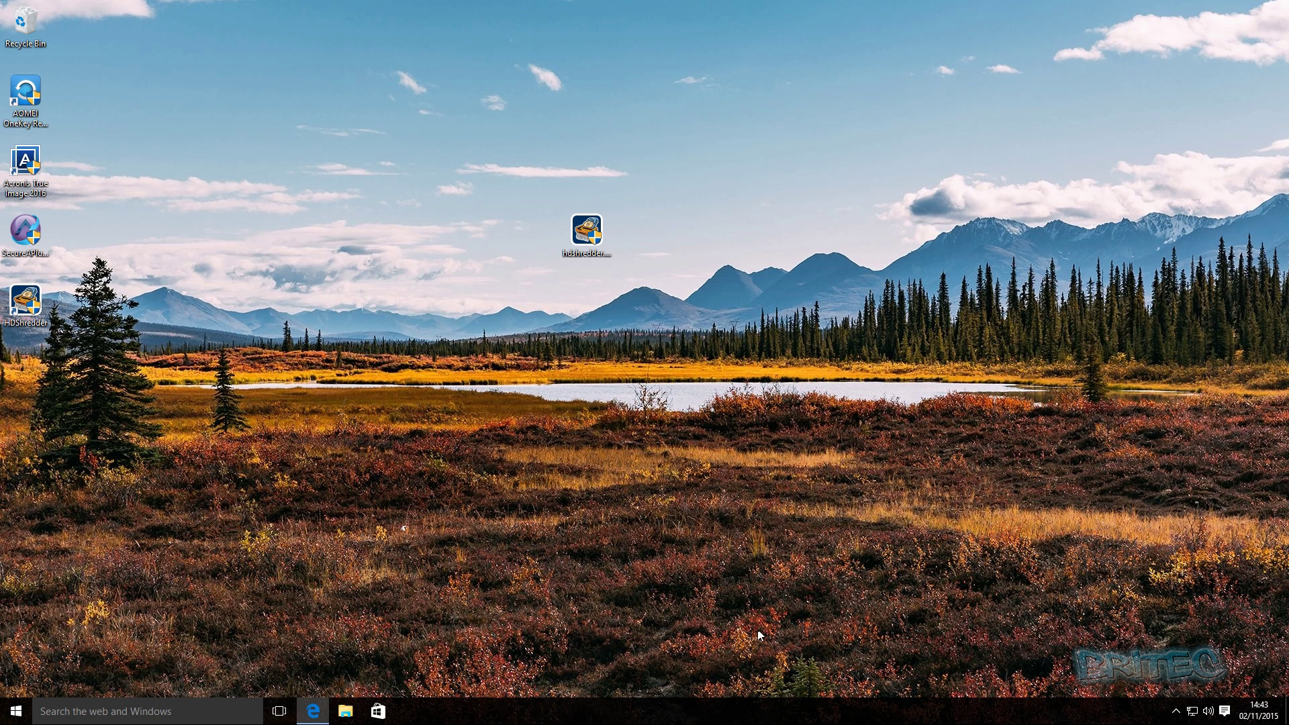
pyautogui.click(629, 398)
pyautogui.rightClick(17, 712)
pyautogui.moveTo(138, 682)
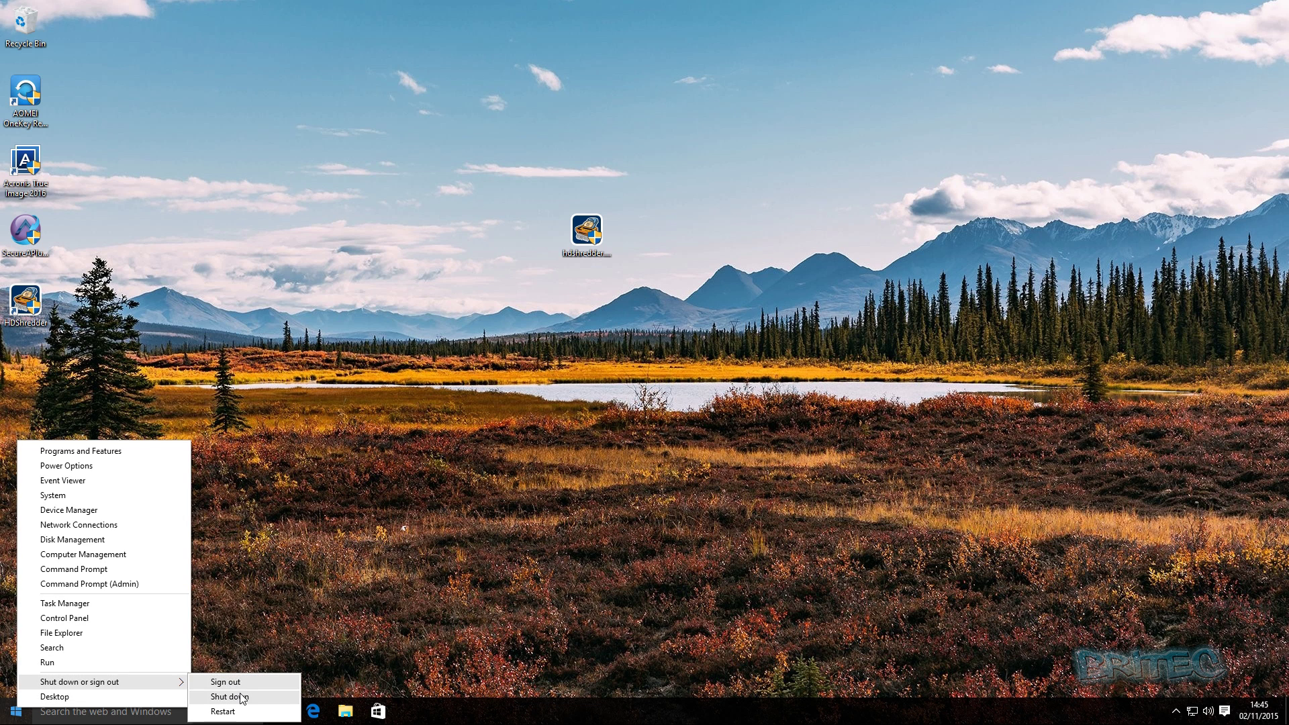
pyautogui.click(246, 714)
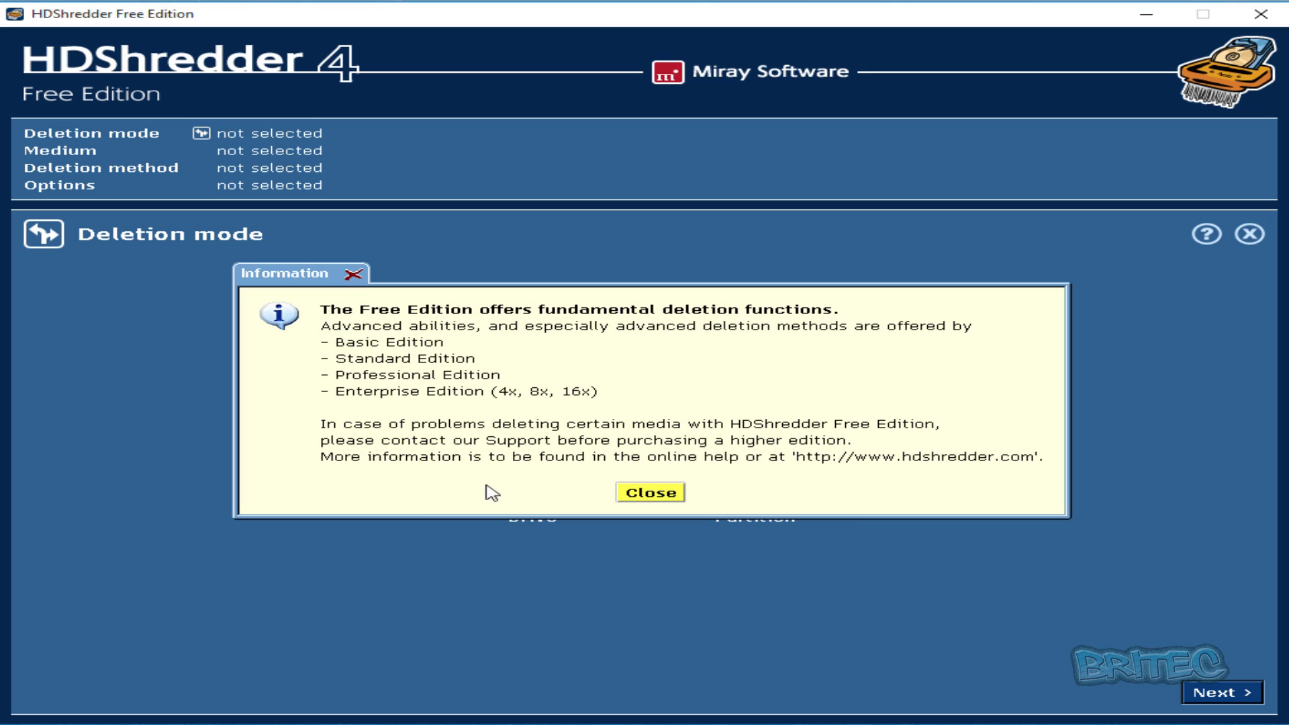
# Dismiss the Free Edition notice, choose whole-drive deletion, and select the 3,836 MB USB DataTraveler 2.0 drive
pyautogui.click(666, 495)
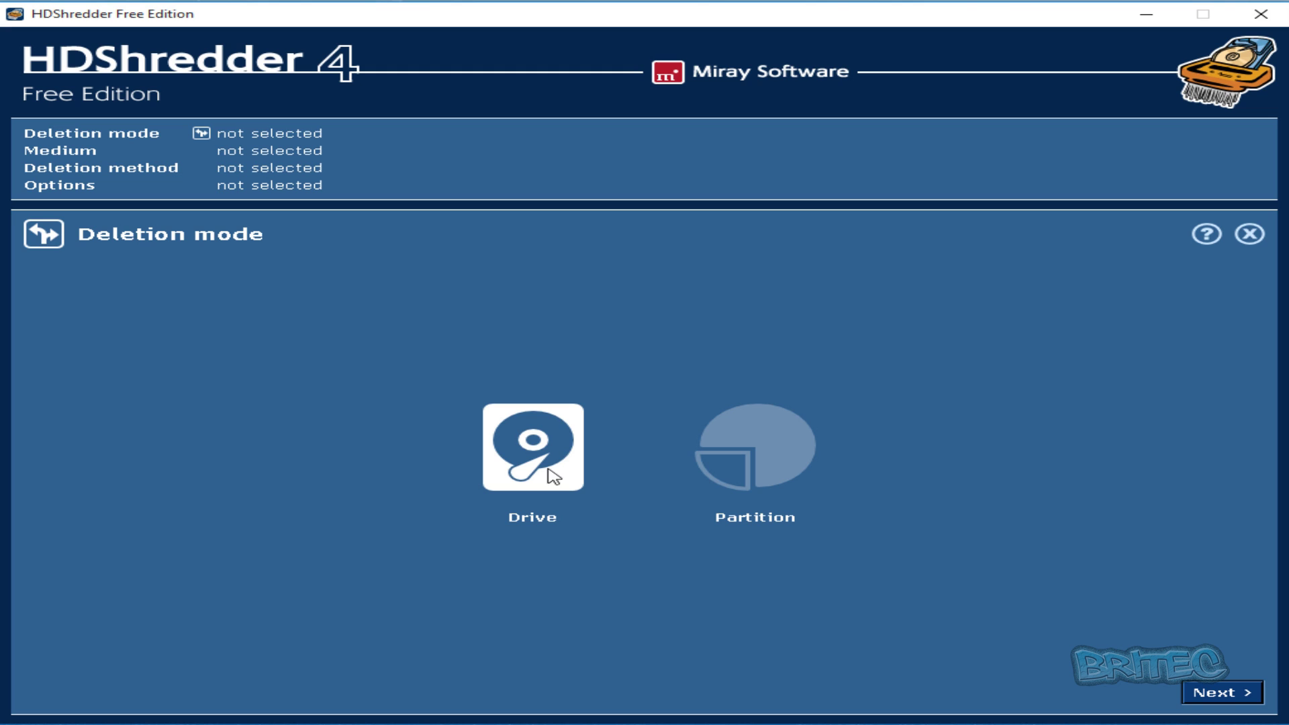
pyautogui.click(1231, 696)
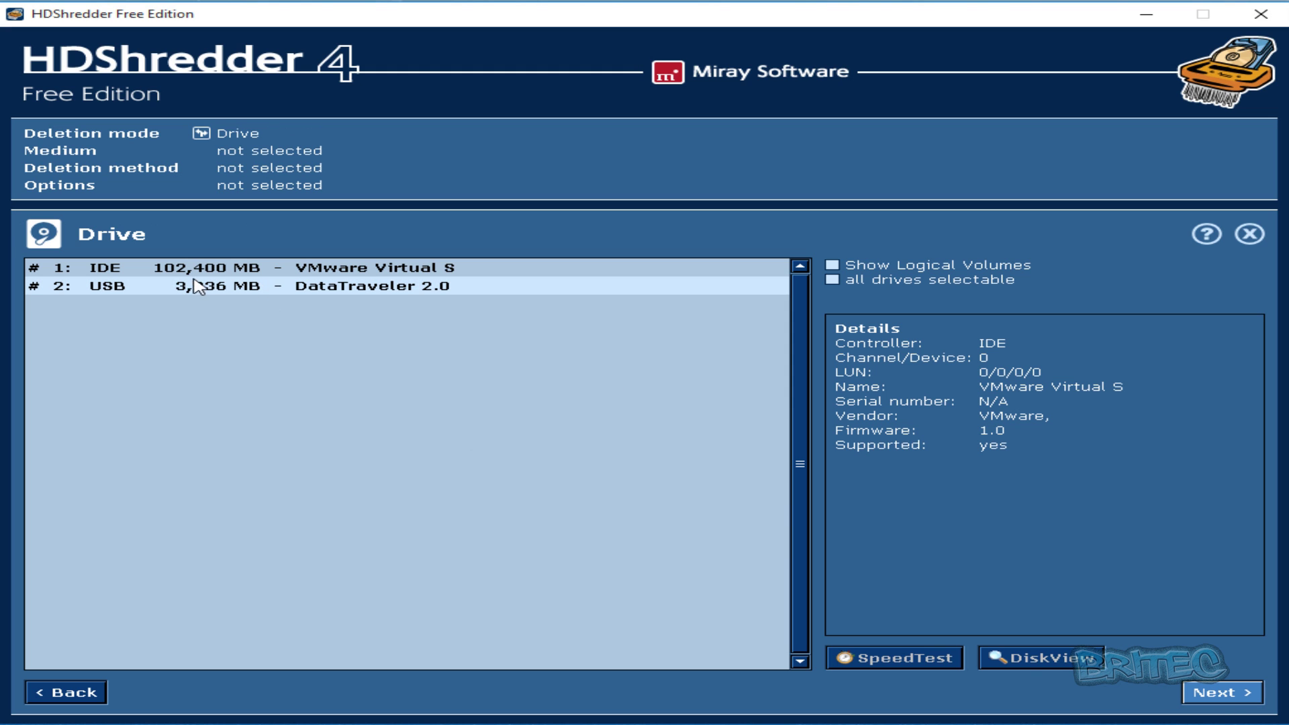
pyautogui.click(129, 290)
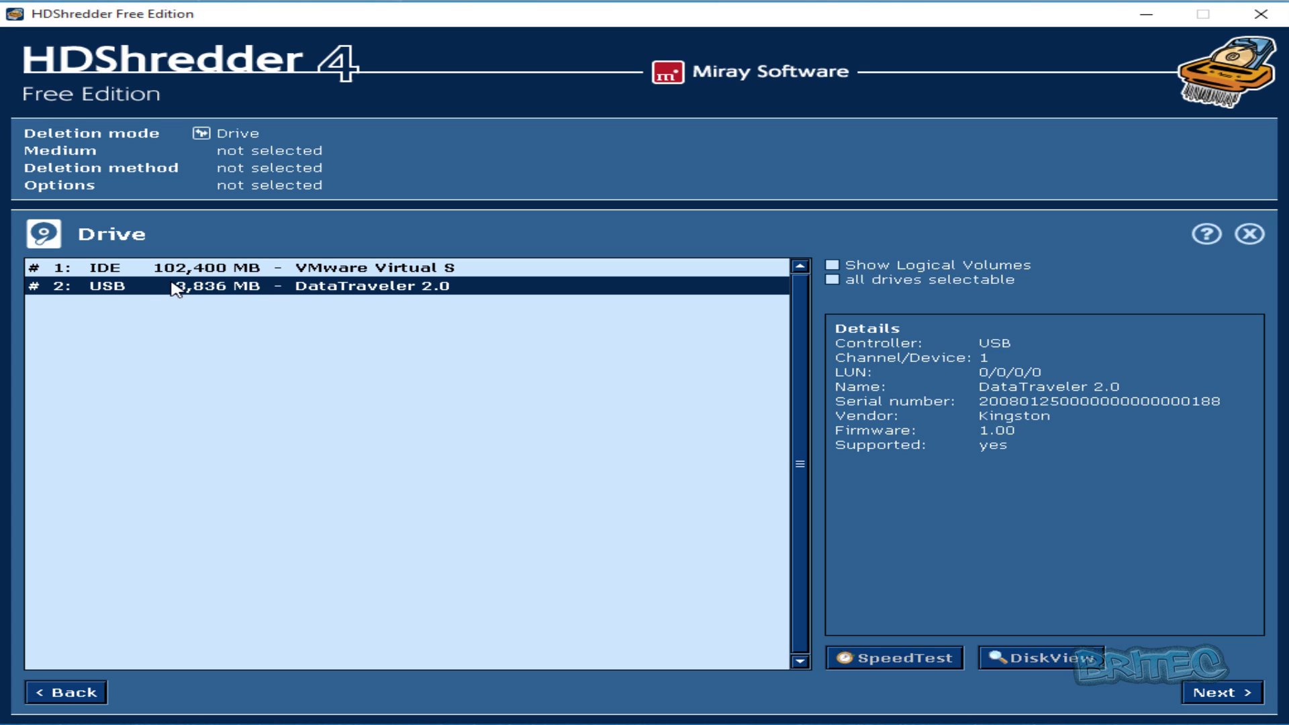
pyautogui.click(275, 268)
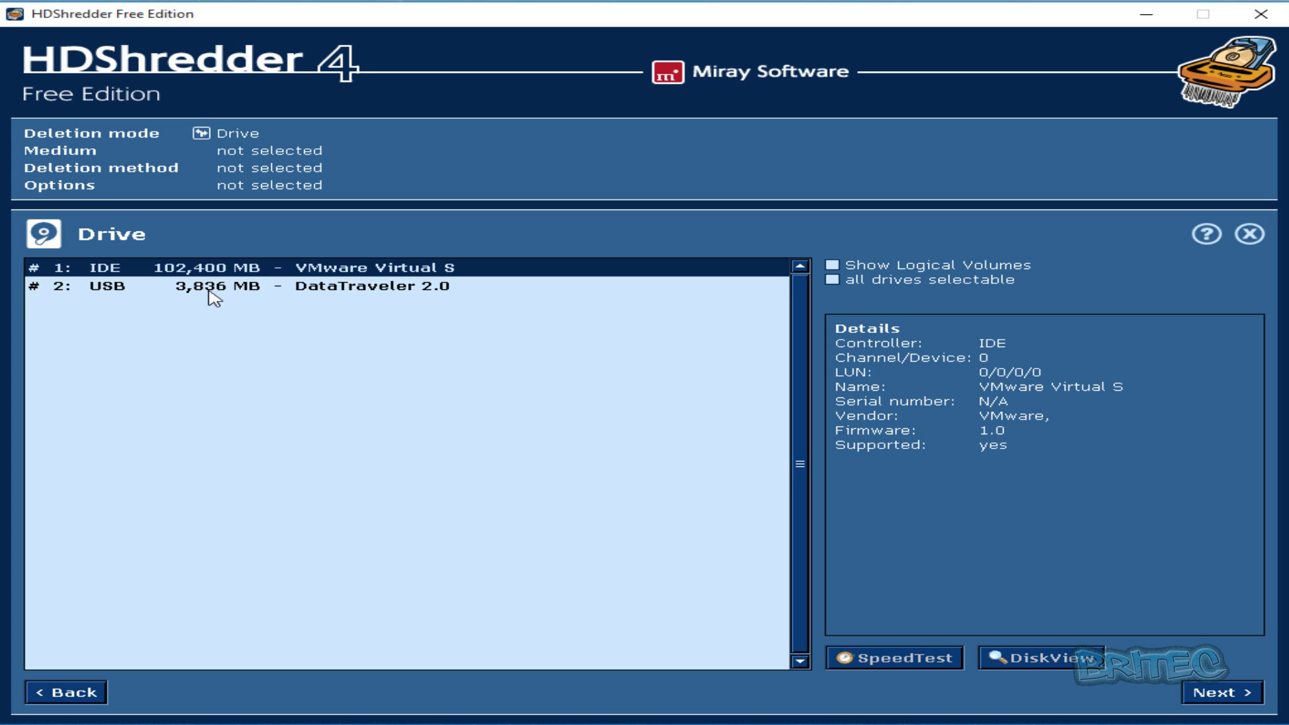
pyautogui.click(188, 286)
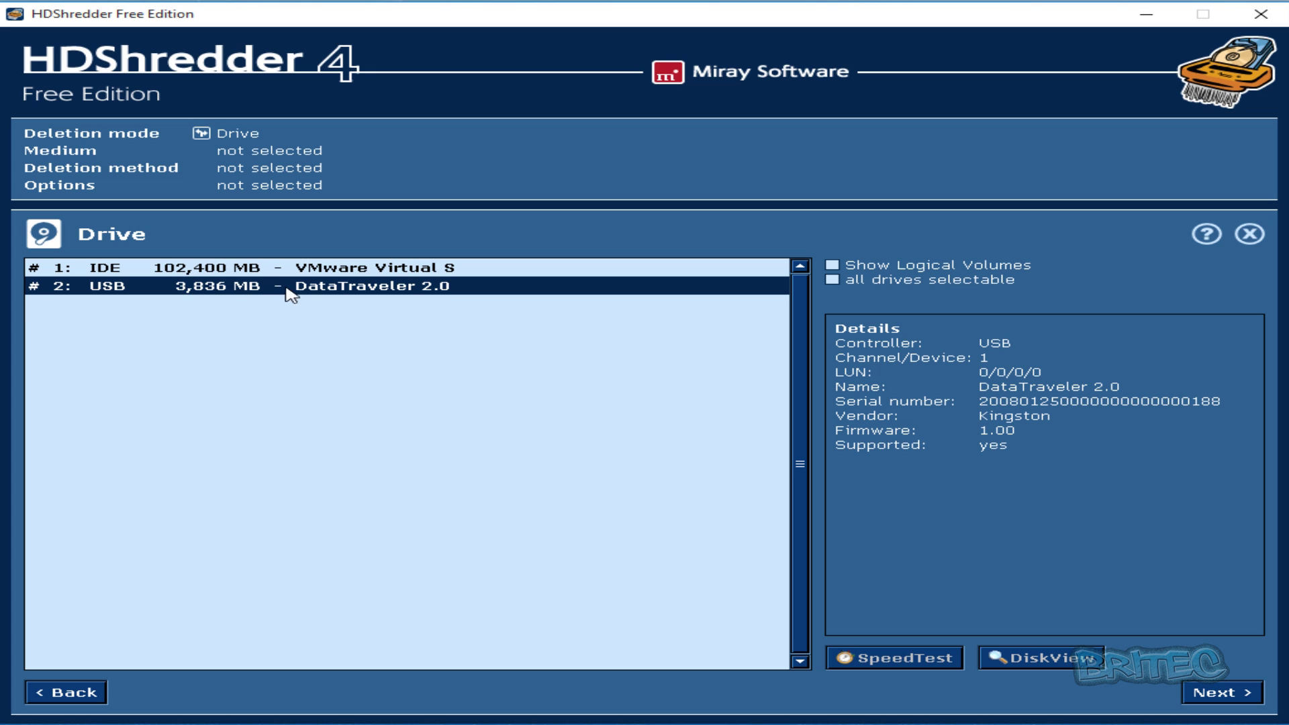
pyautogui.click(180, 274)
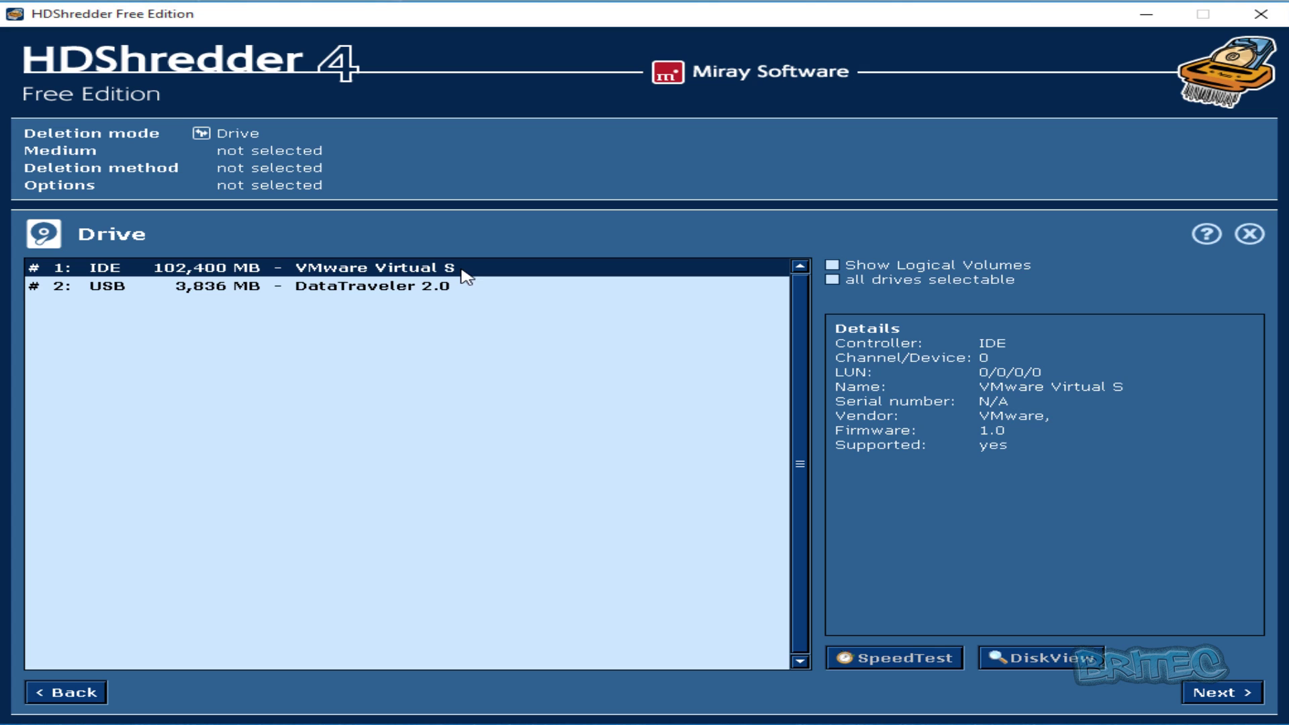
pyautogui.click(304, 290)
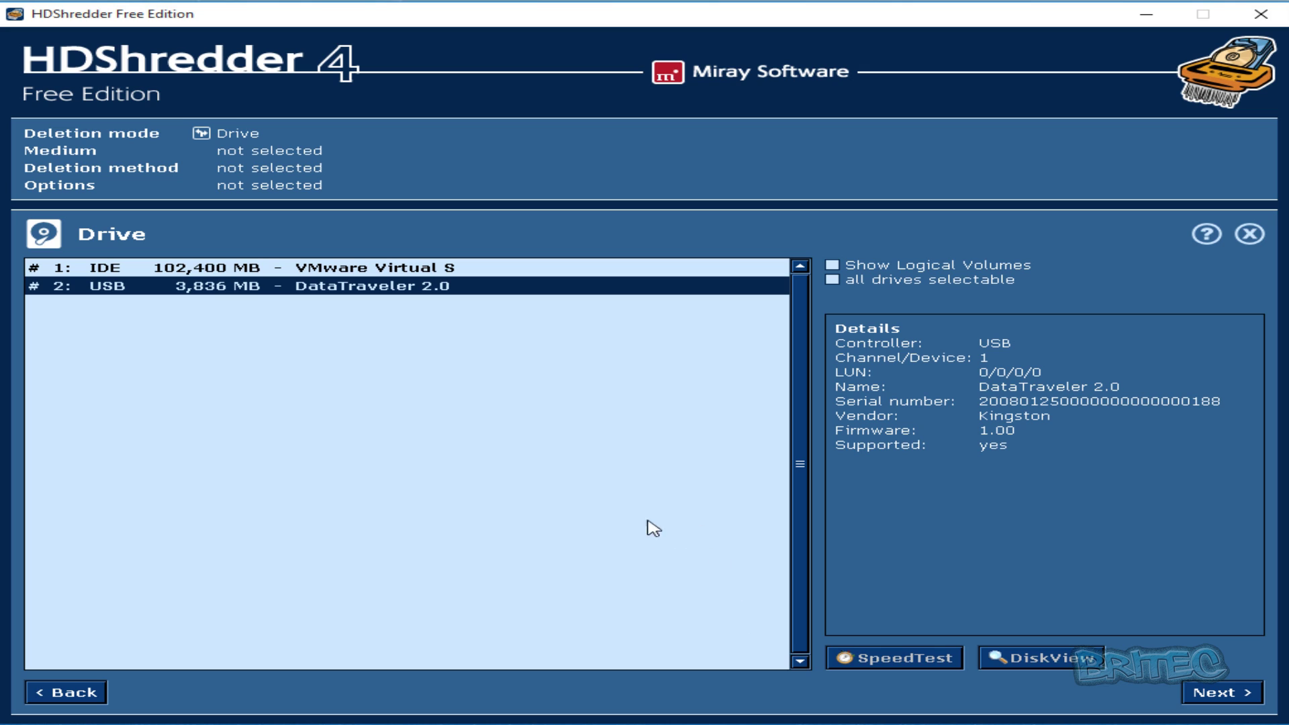
pyautogui.click(1220, 701)
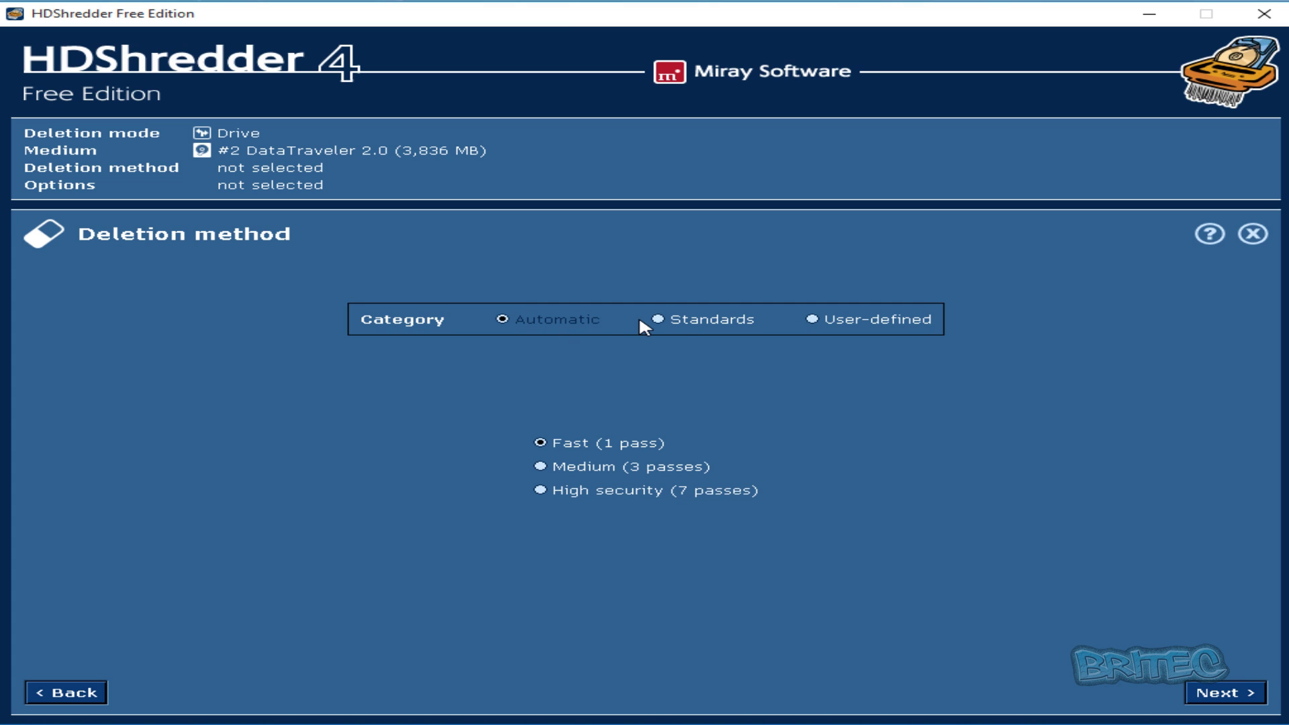
pyautogui.click(660, 322)
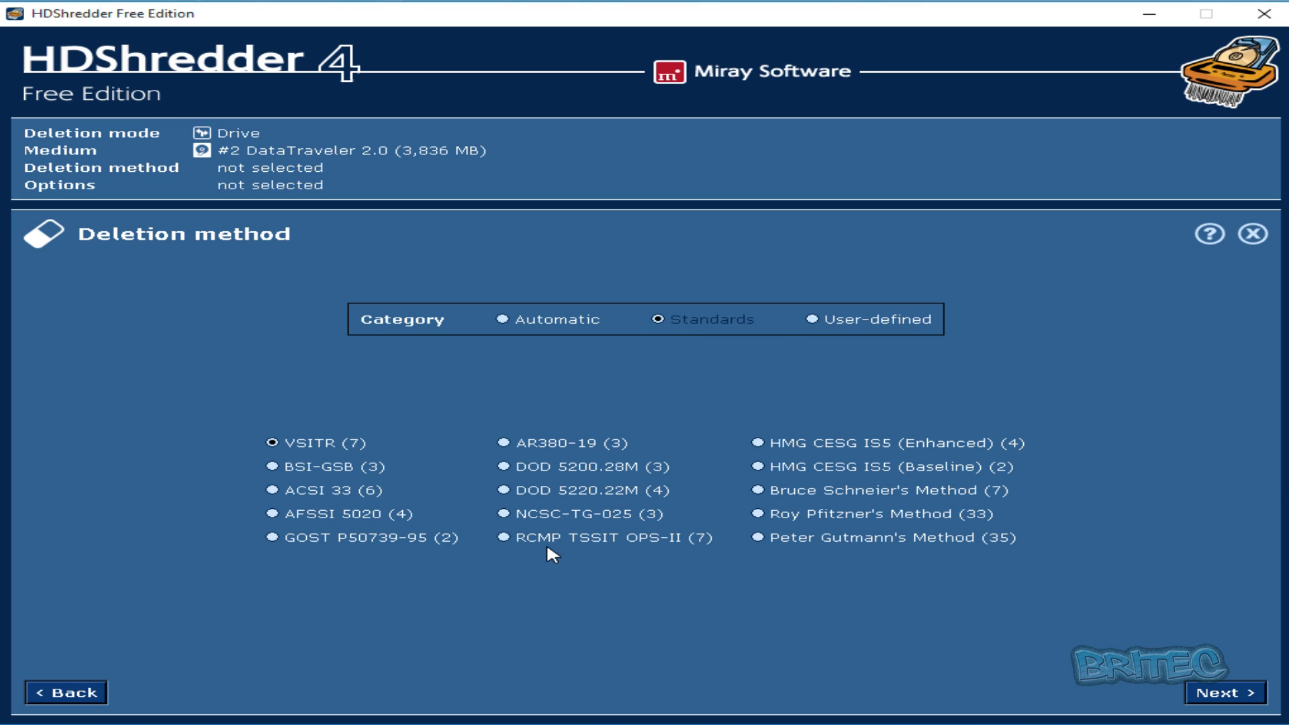
pyautogui.click(502, 467)
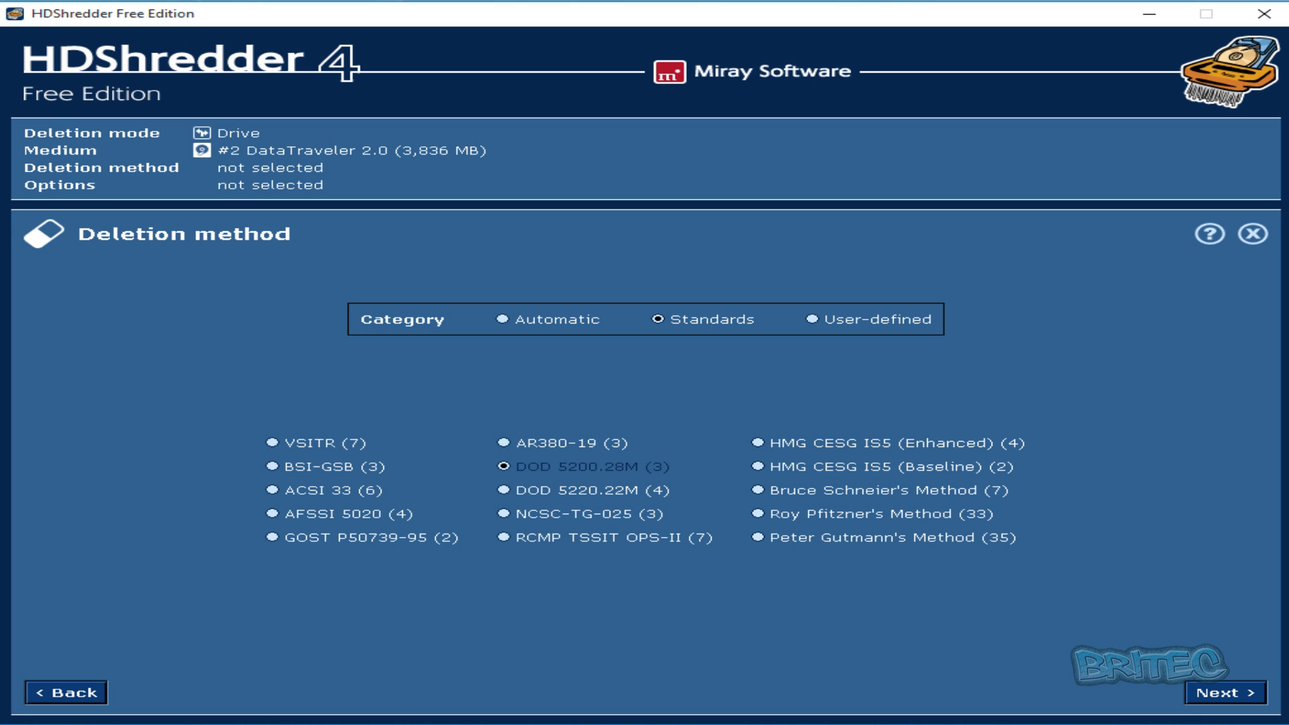
pyautogui.click(1242, 694)
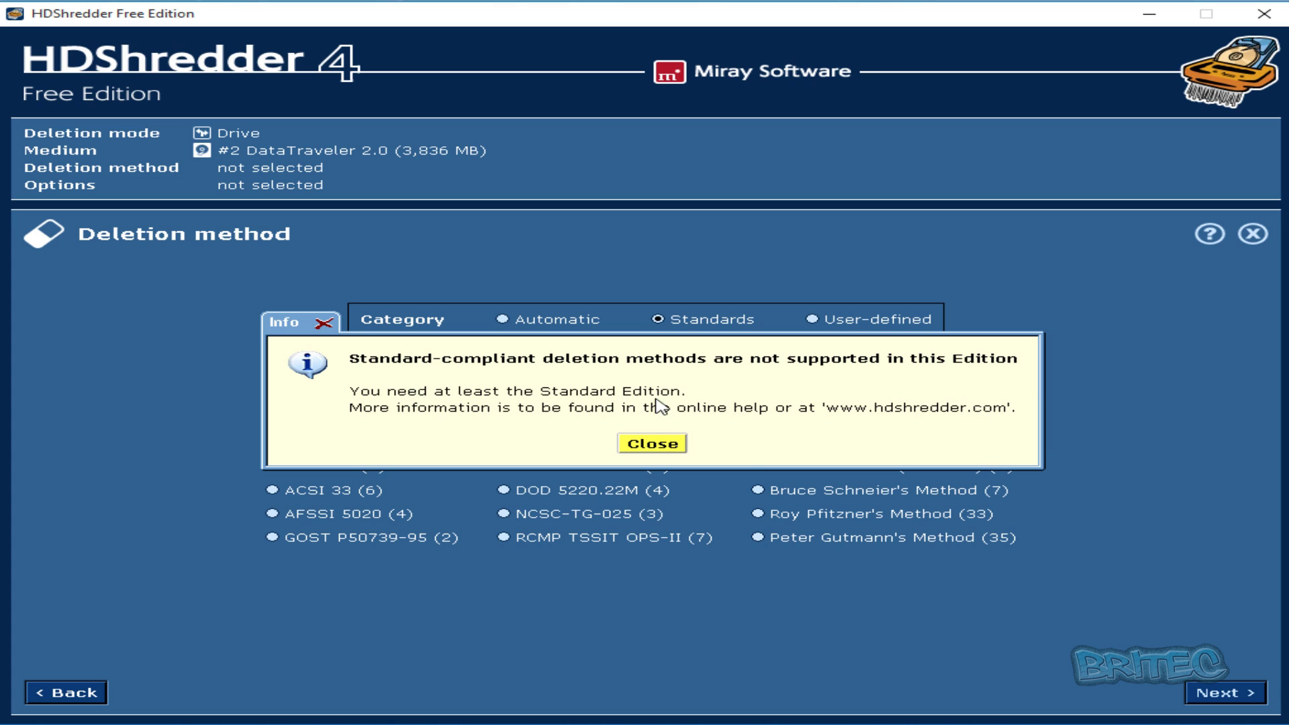
pyautogui.click(653, 448)
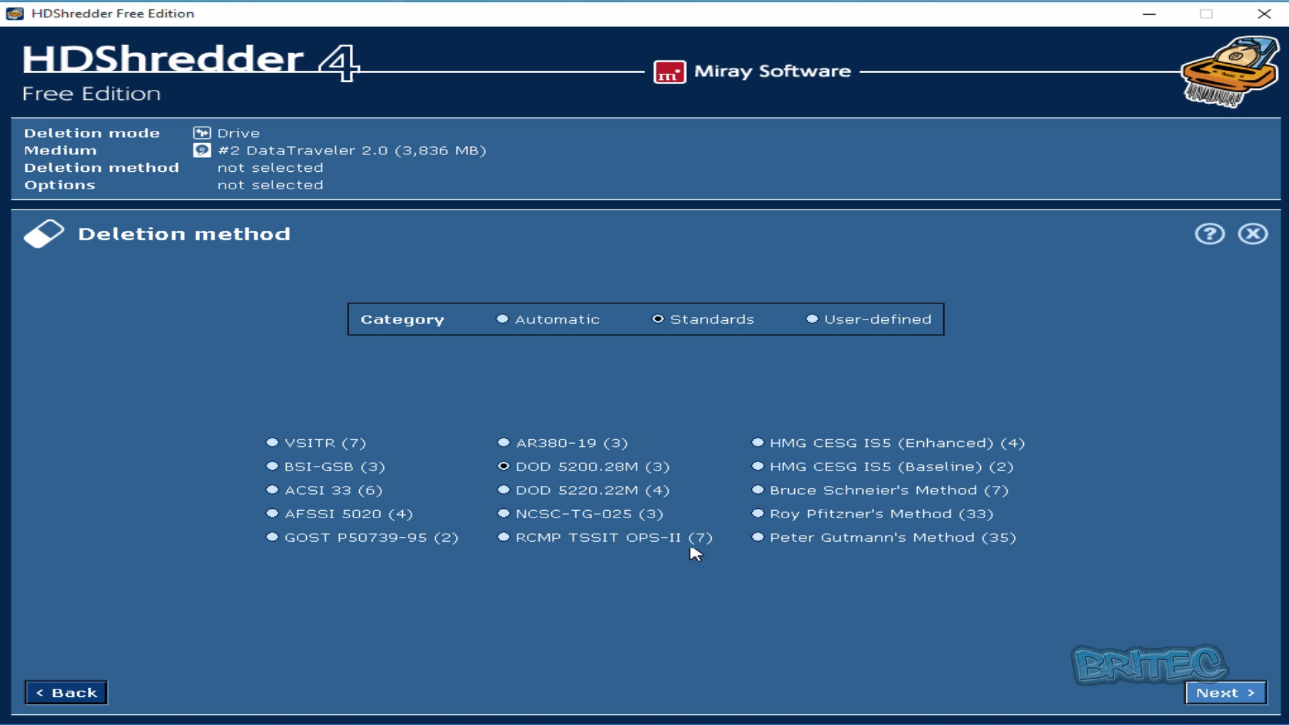
pyautogui.click(813, 320)
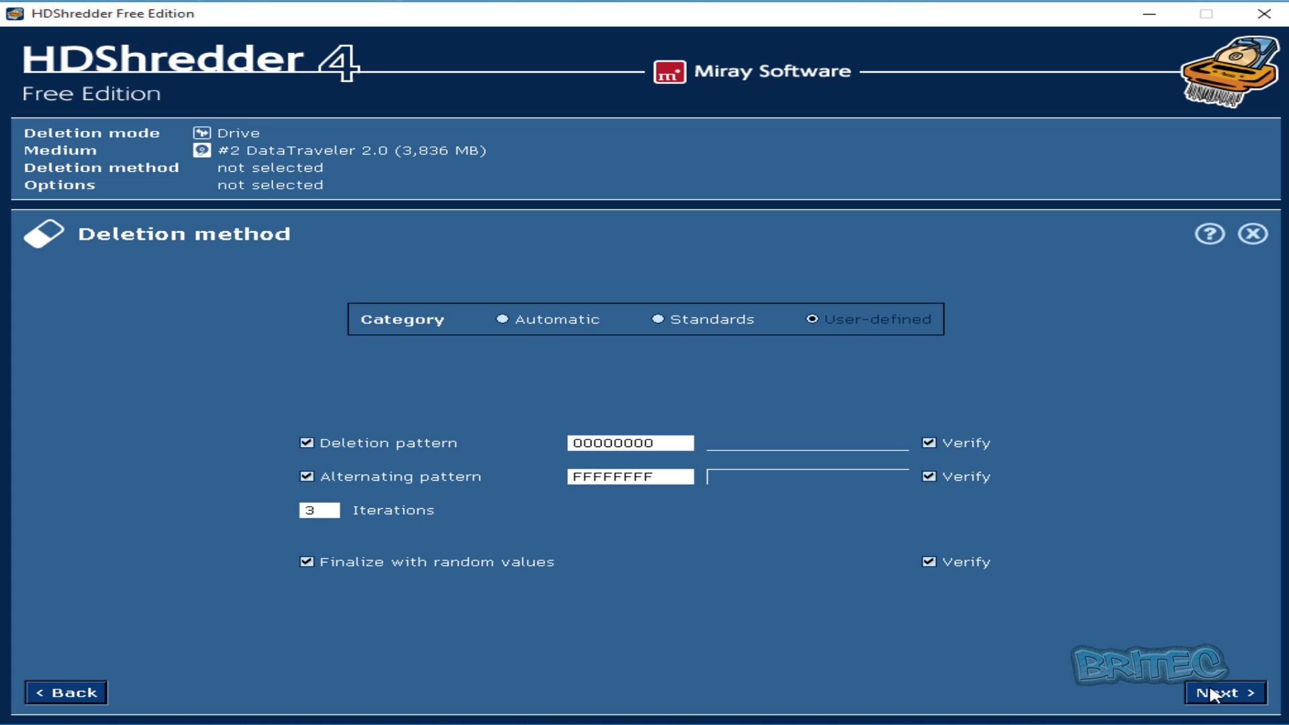
pyautogui.click(548, 325)
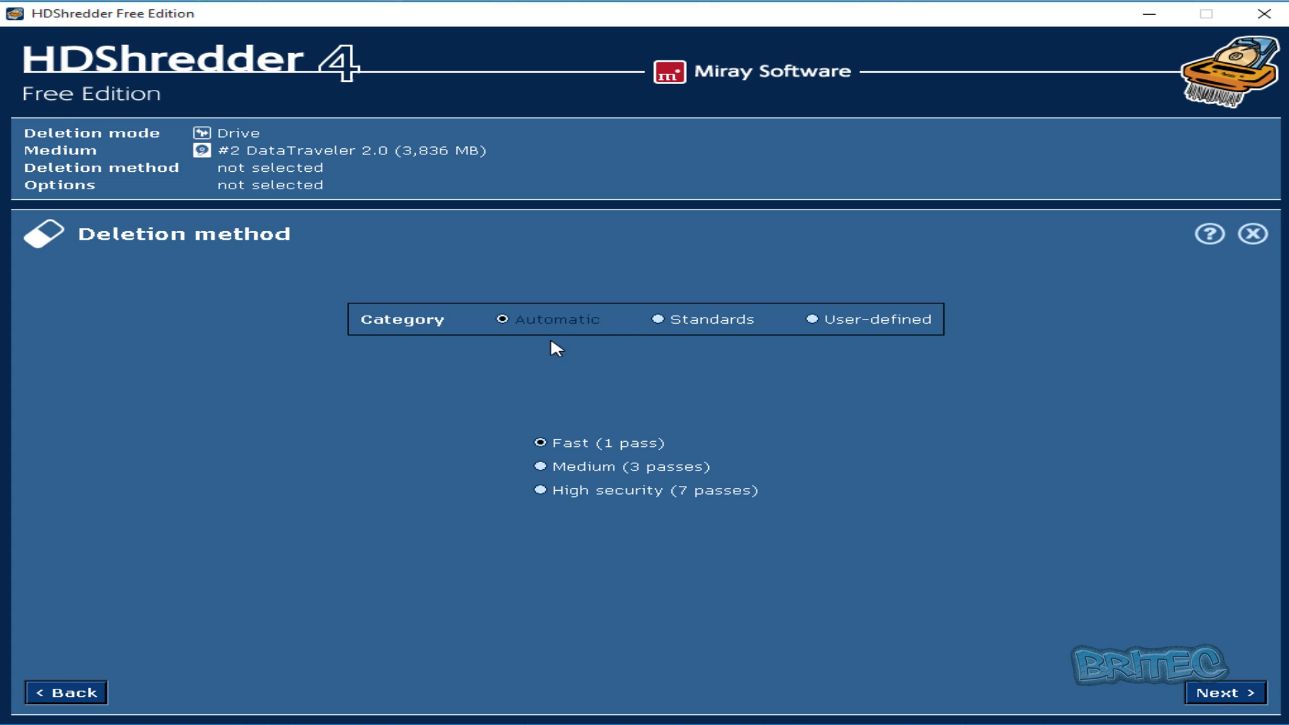
# Pick the Automatic Medium (3 passes) wipe rather than High security (7 passes) and continue
pyautogui.click(538, 464)
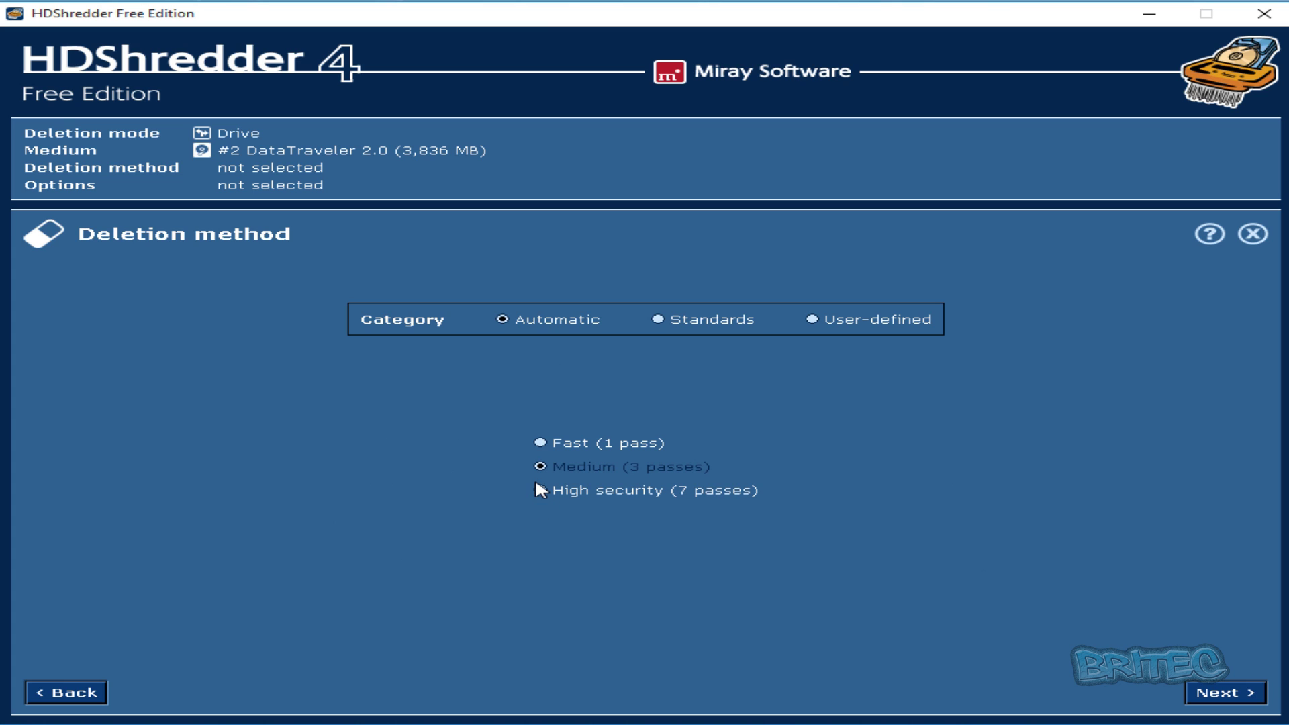
pyautogui.click(538, 491)
pyautogui.click(540, 466)
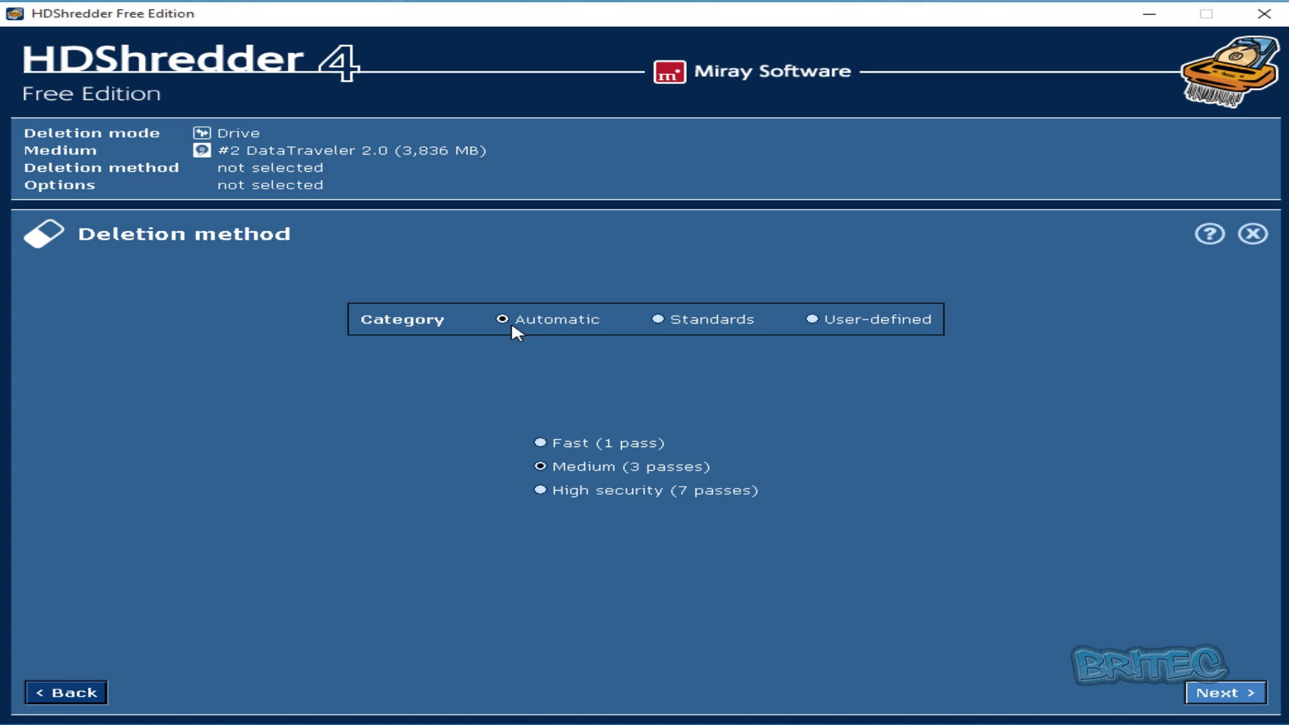
pyautogui.click(1230, 691)
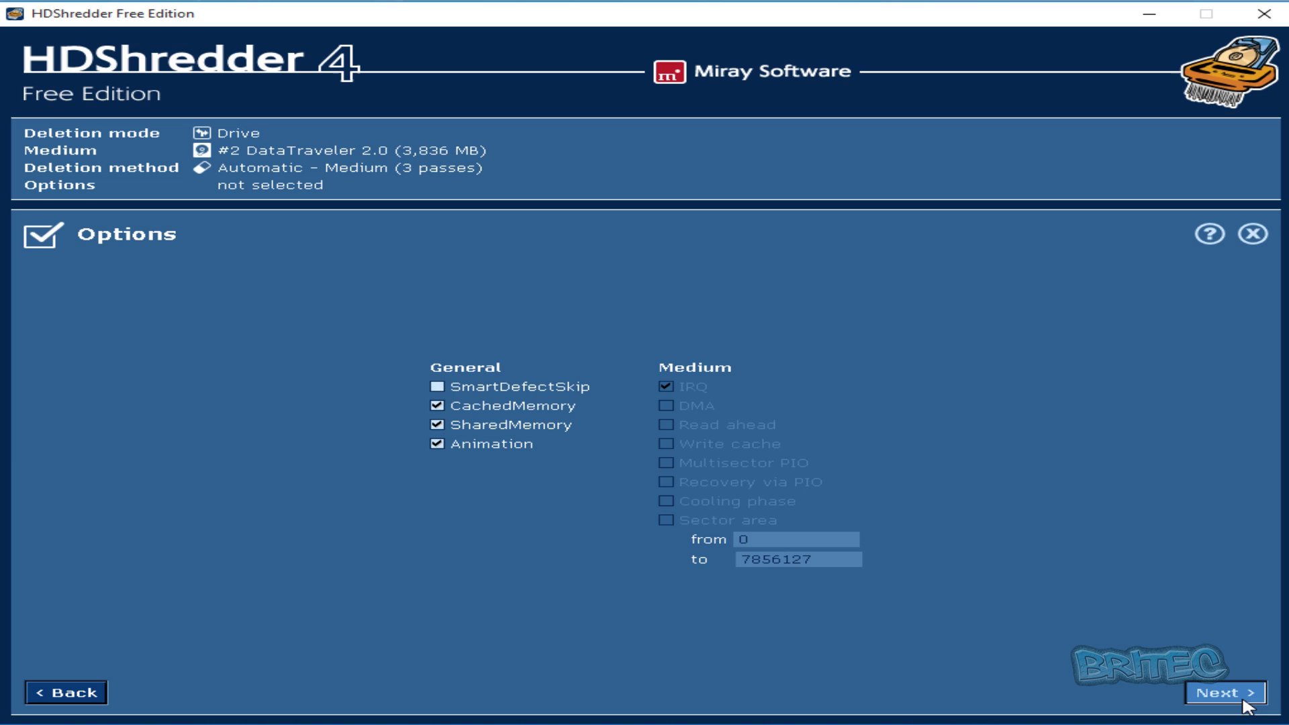
# Keep the default options, start deletion, and confirm erasing the DataTraveler drive's entire content
pyautogui.click(1244, 703)
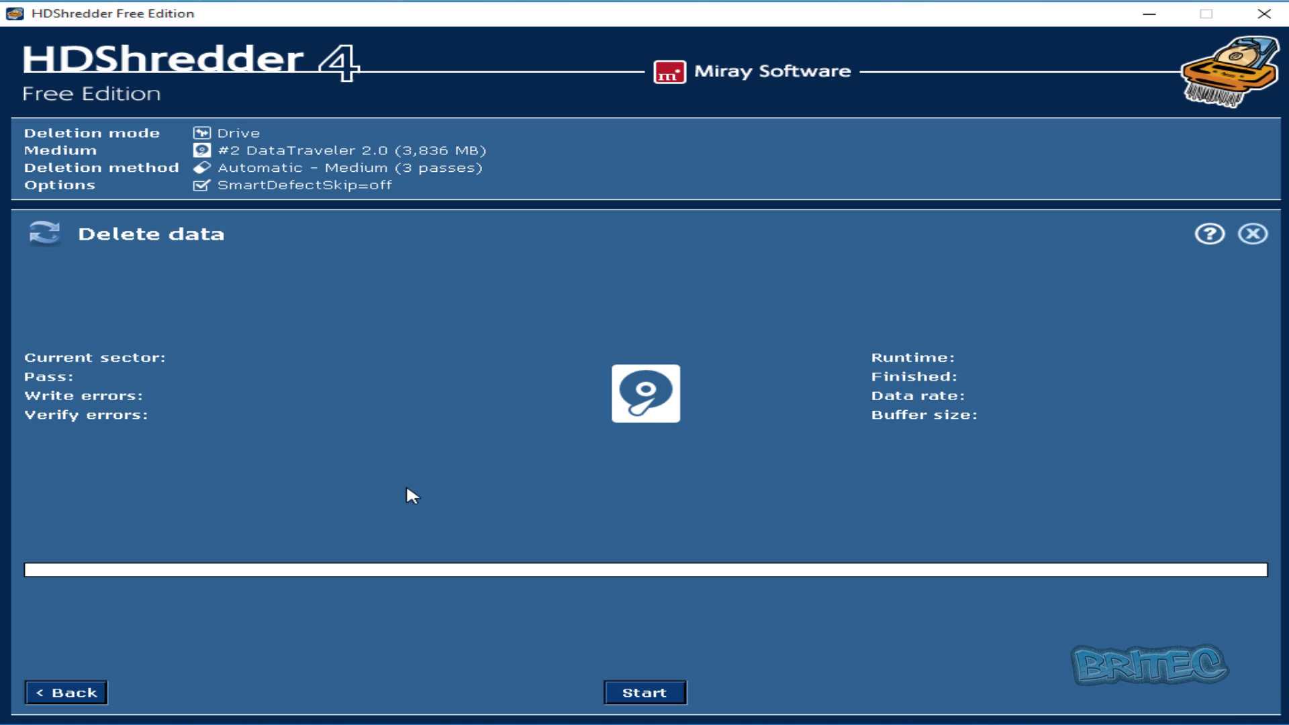
pyautogui.click(655, 696)
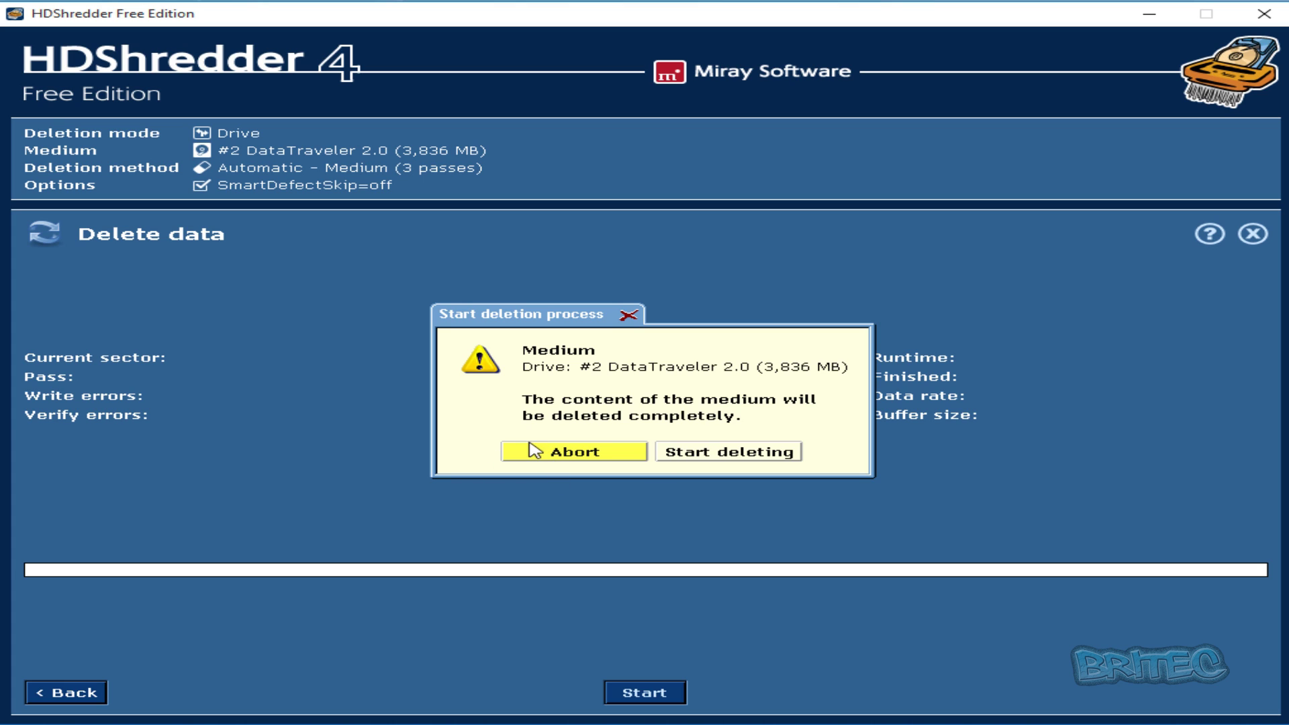
pyautogui.click(713, 454)
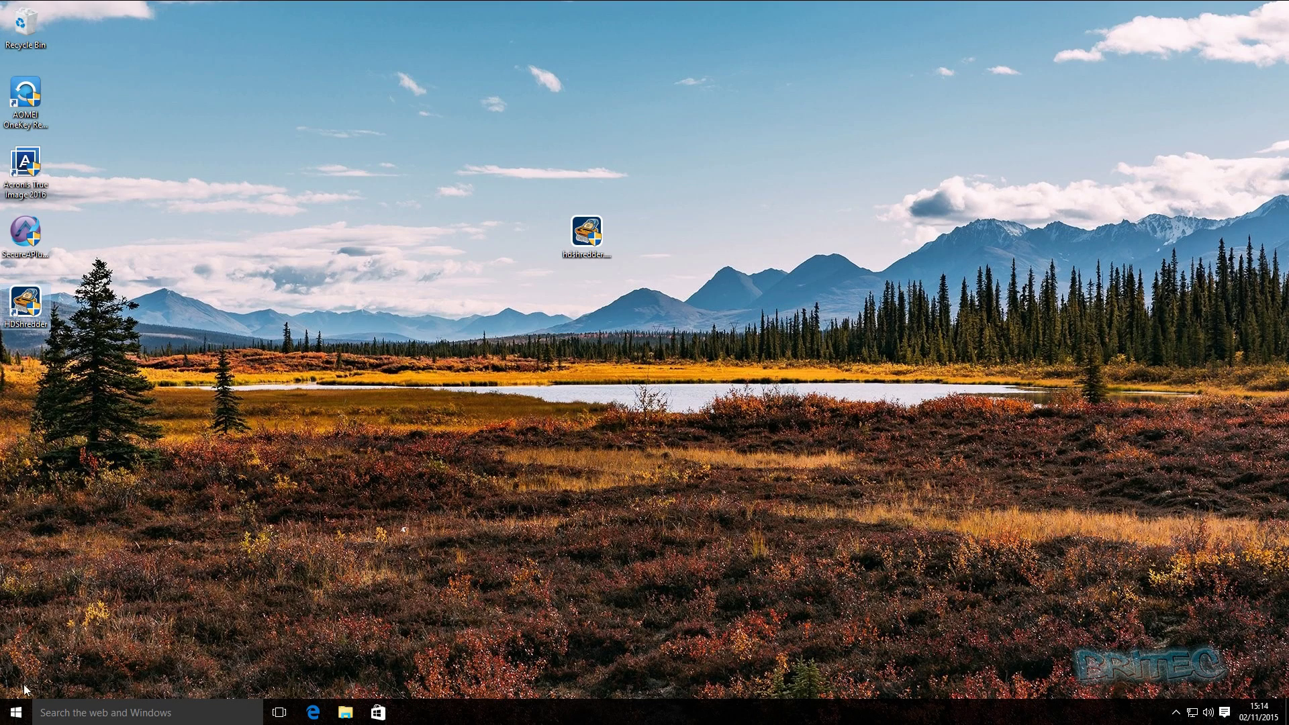
# Open Disk Management, enlarge its window, and select the 3.75 GB RAW (E:) partition on Disk 1
pyautogui.rightClick(17, 718)
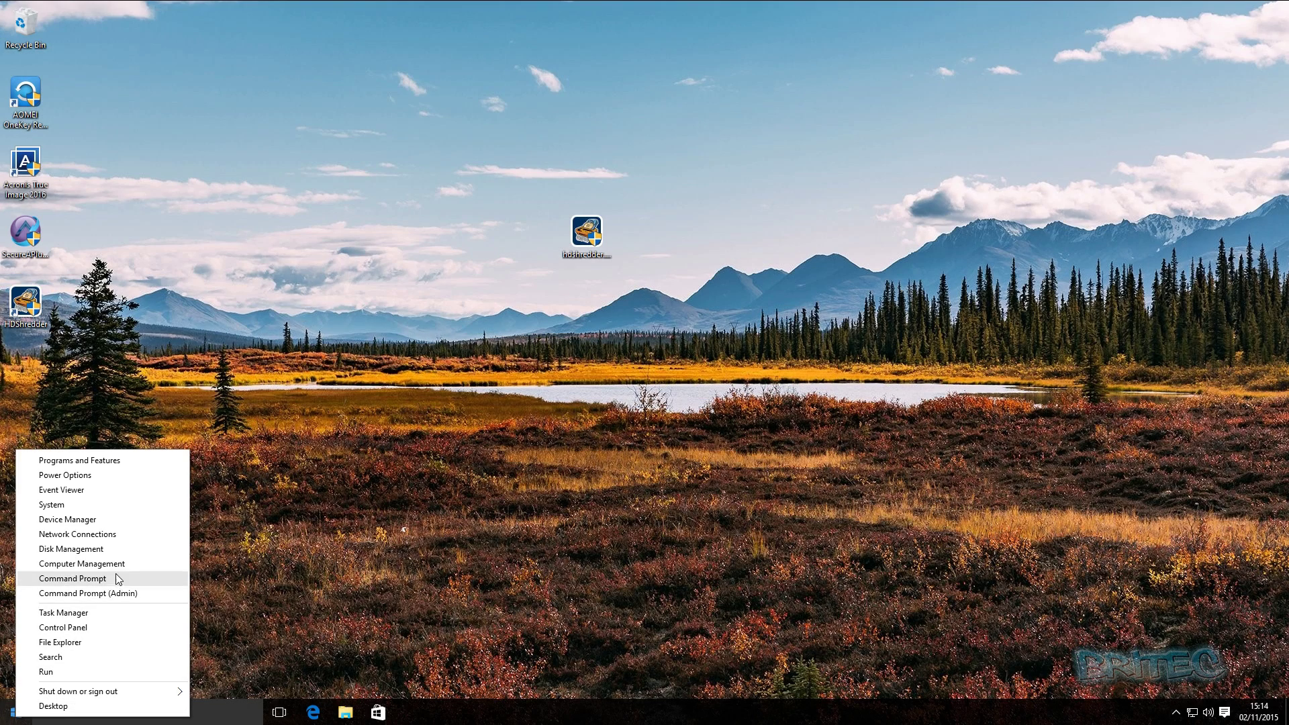
pyautogui.click(99, 549)
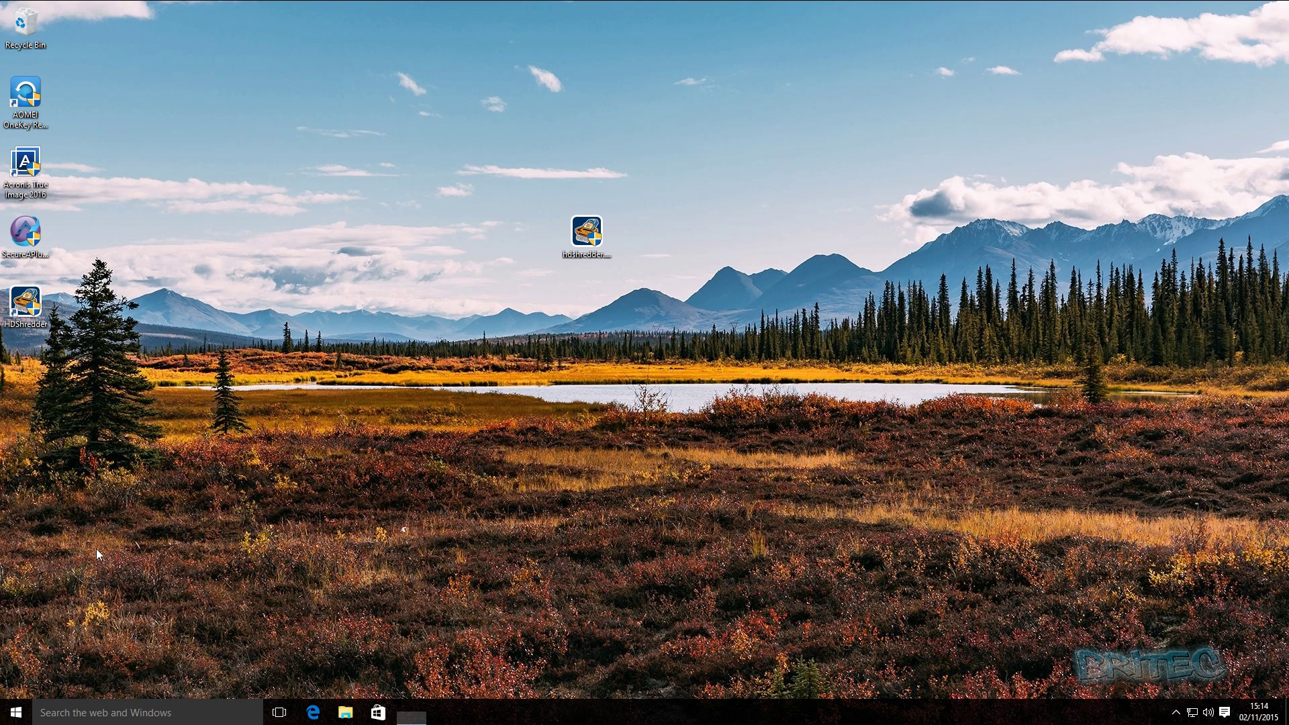
pyautogui.moveTo(184, 27); pyautogui.dragTo(477, 169)
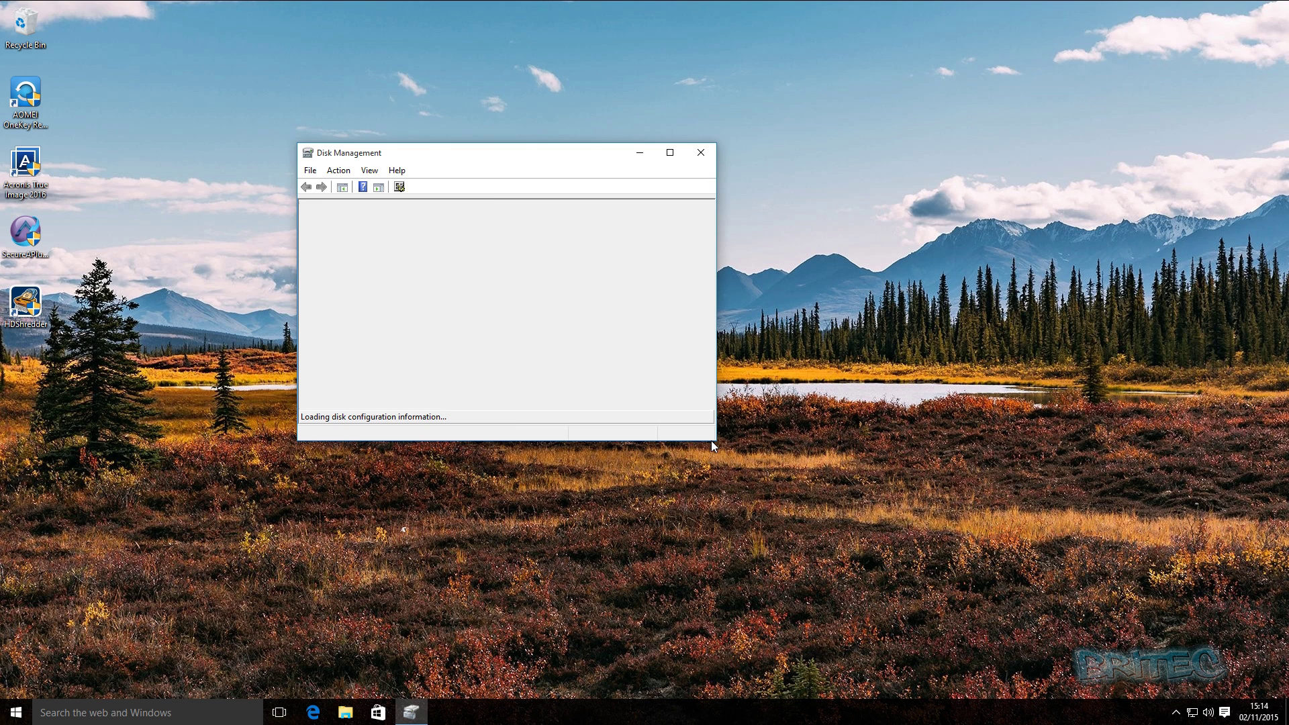
pyautogui.moveTo(716, 438); pyautogui.dragTo(948, 437)
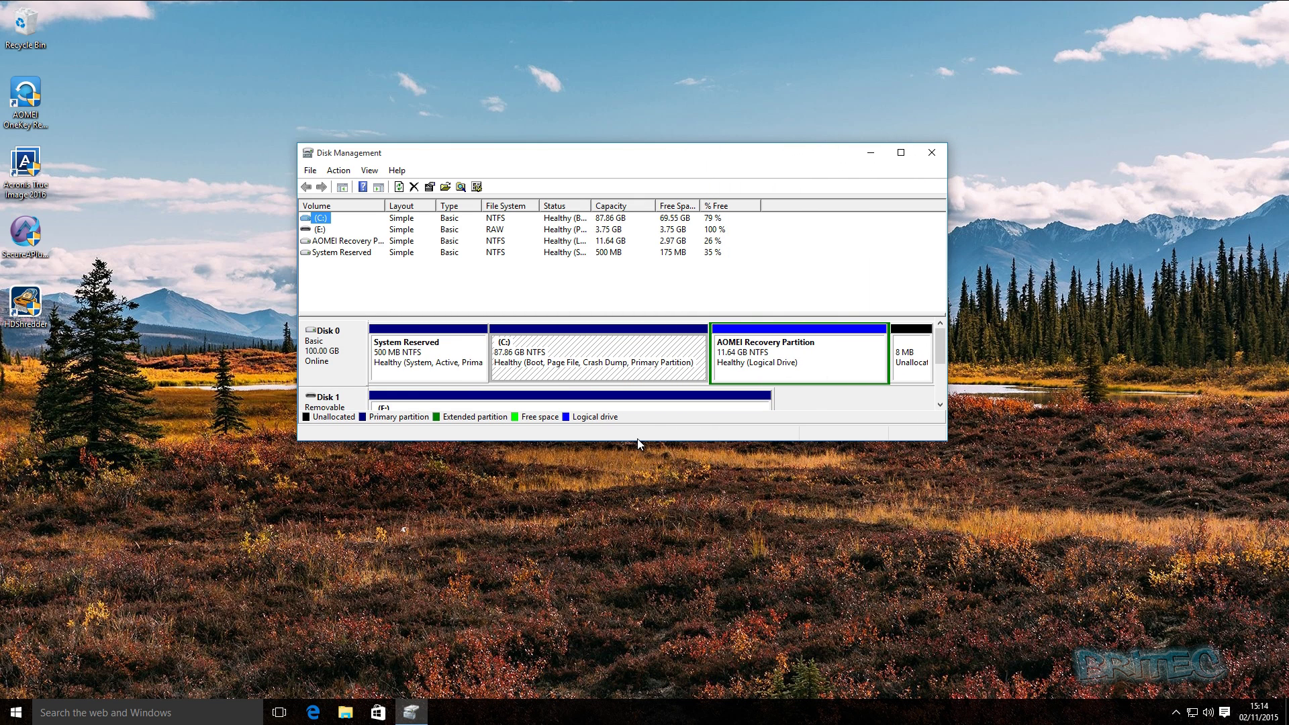
pyautogui.moveTo(637, 441); pyautogui.dragTo(646, 517)
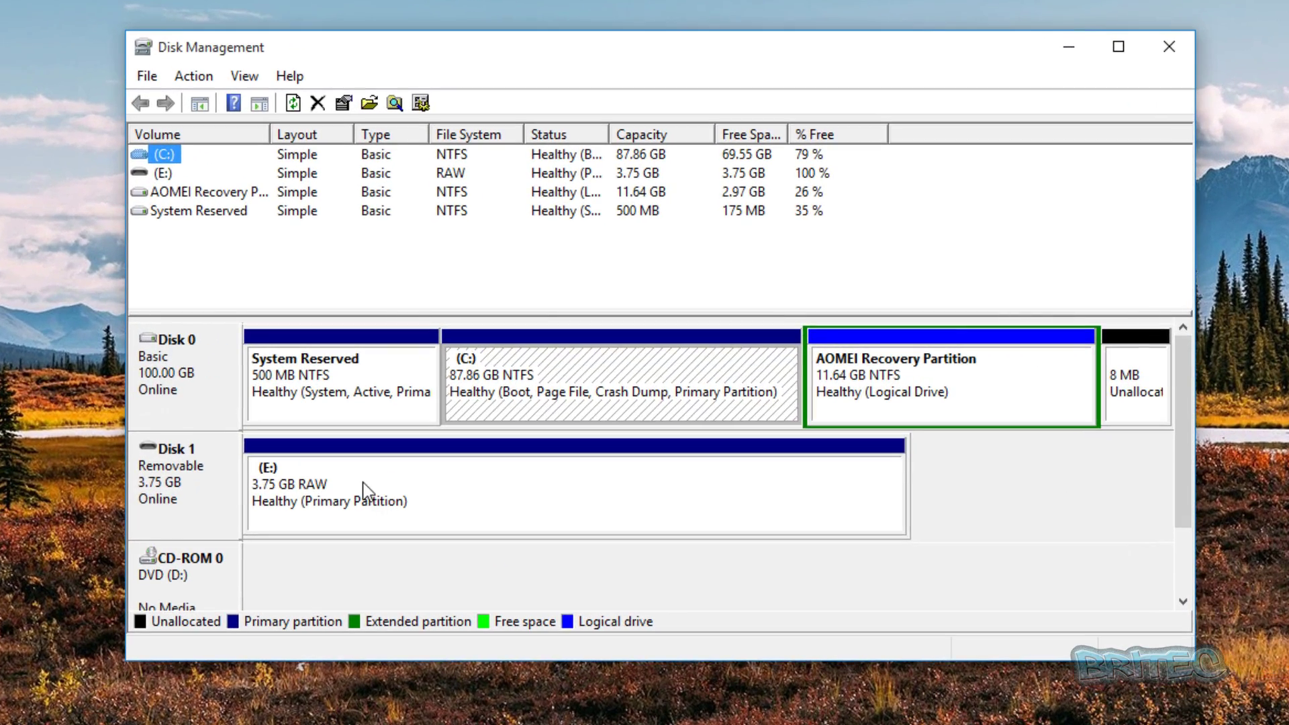
pyautogui.click(443, 418)
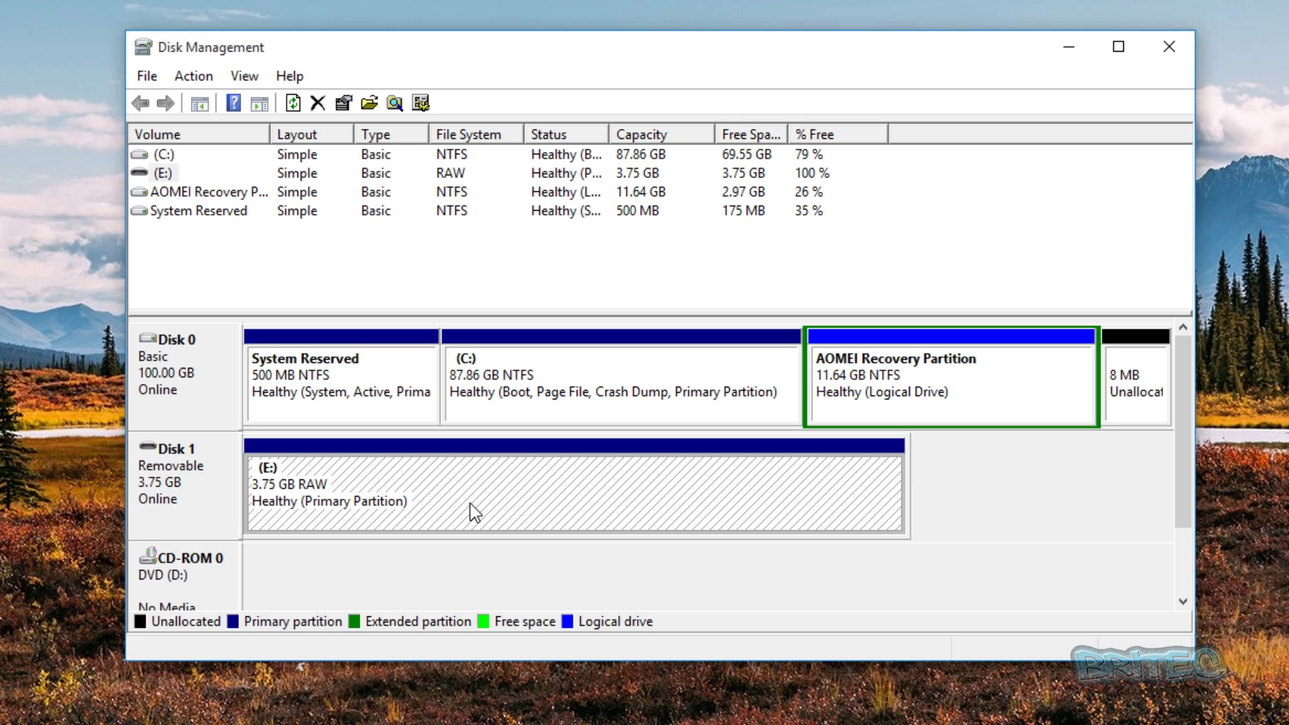
# Quick-format partition E: as FAT32 with volume label BLANK, accepting the data-erase warning
pyautogui.rightClick(377, 493)
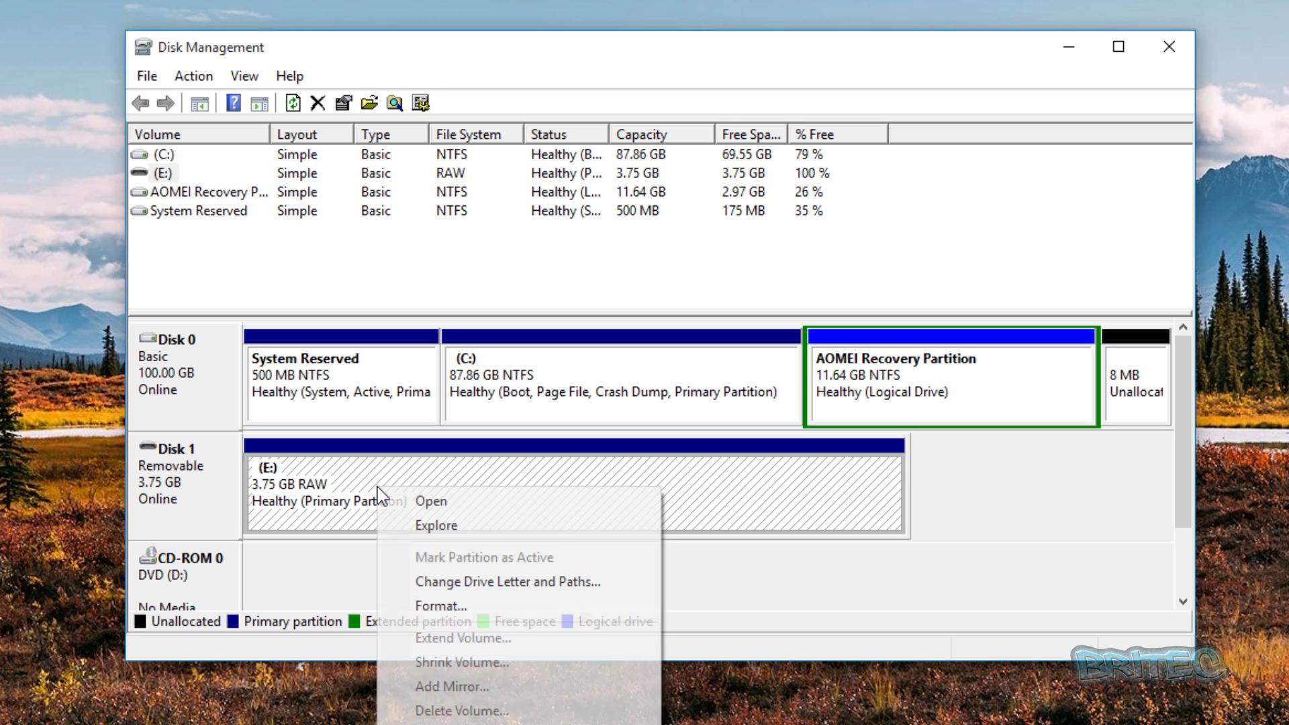
pyautogui.click(429, 603)
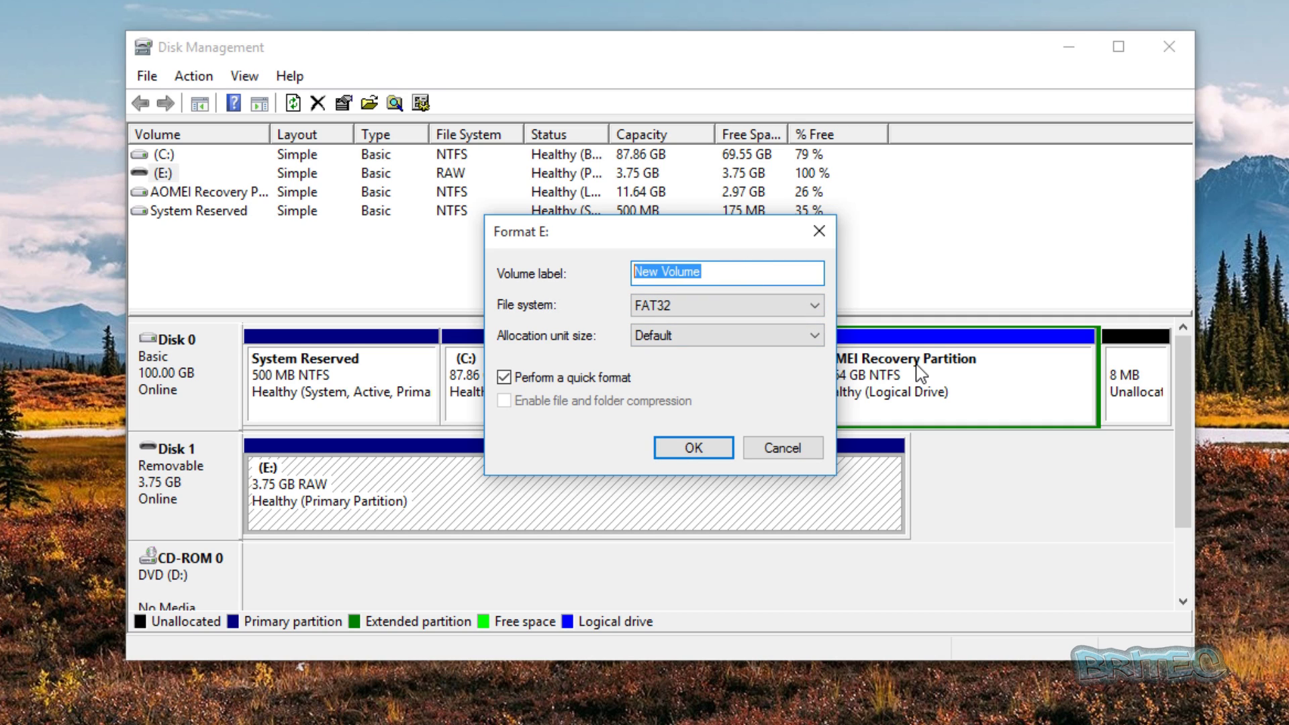
pyautogui.write('Blank')
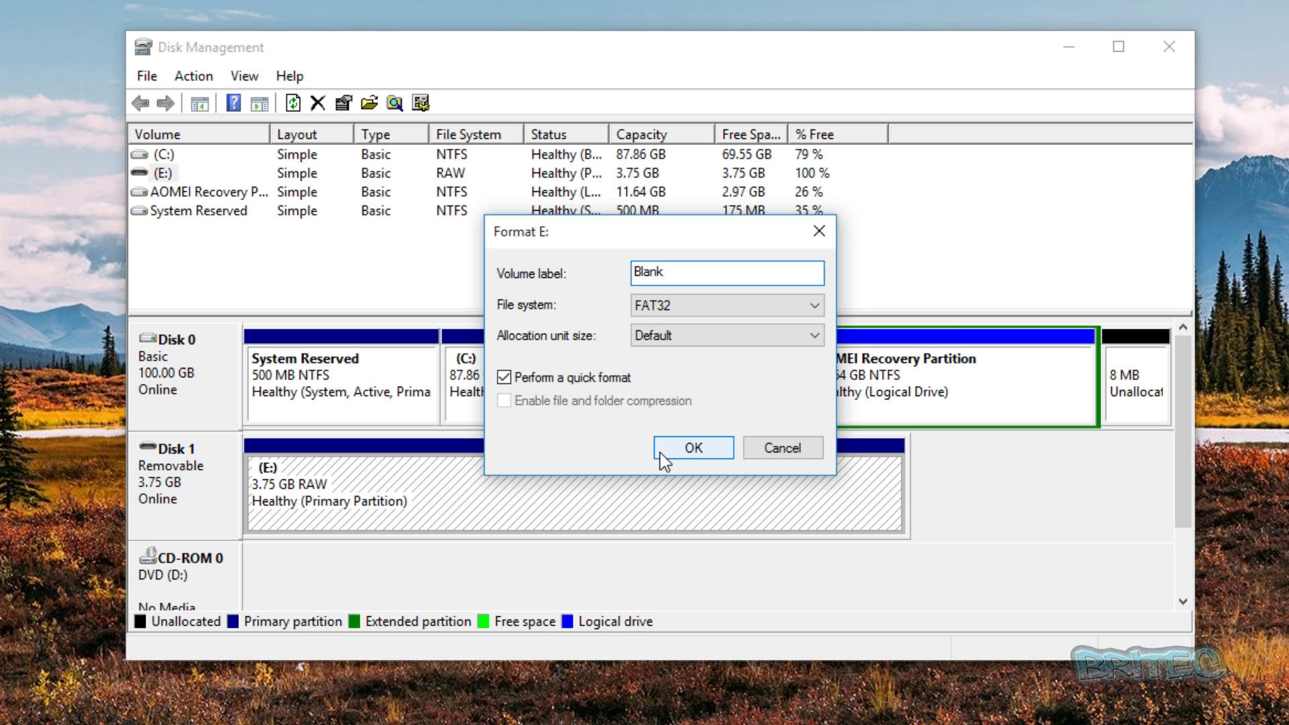
pyautogui.click(682, 454)
pyautogui.click(775, 472)
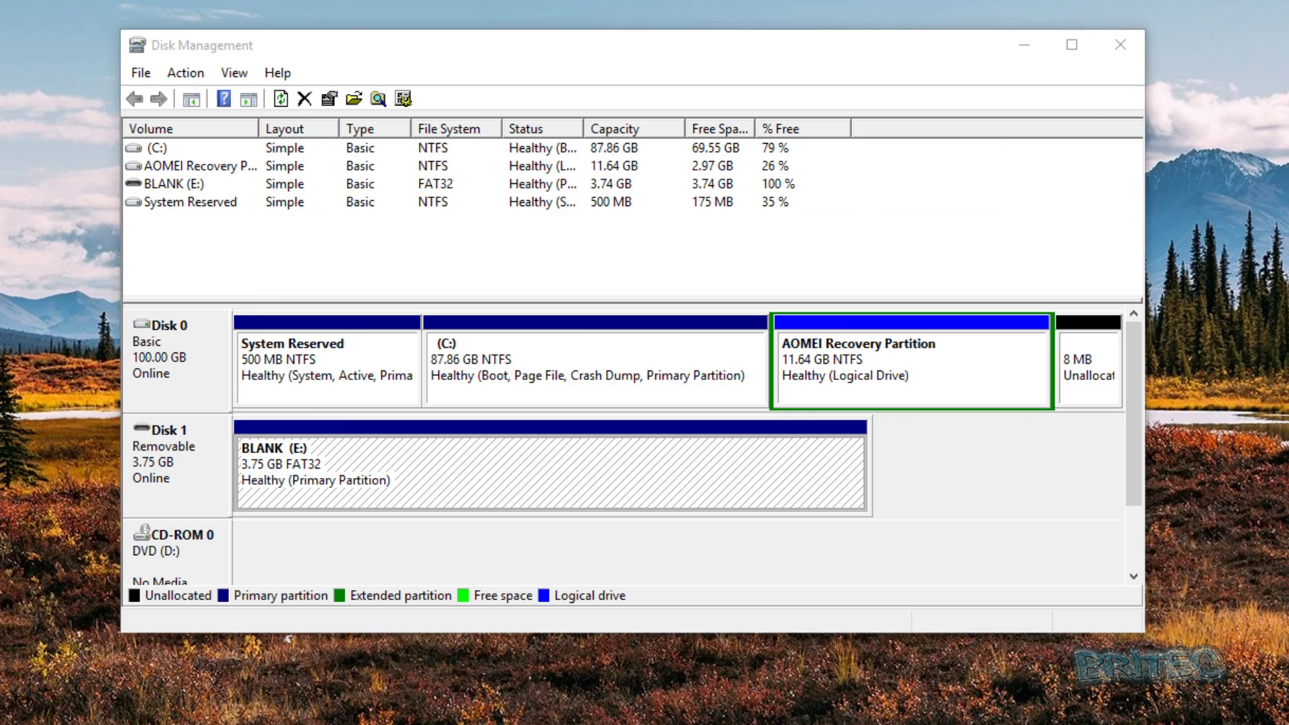
# Check in File Explorer that BLANK (E:) holds no files, then return to This PC
pyautogui.press('super+e')
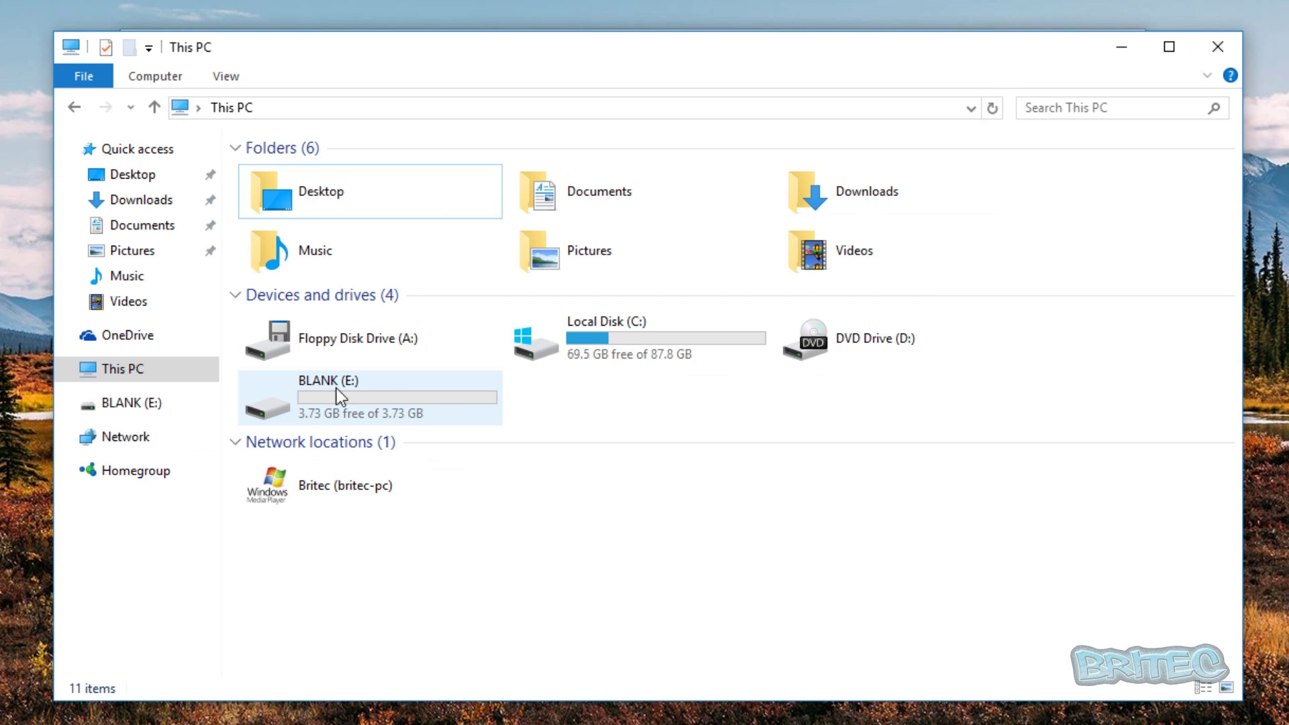
pyautogui.doubleClick(364, 403)
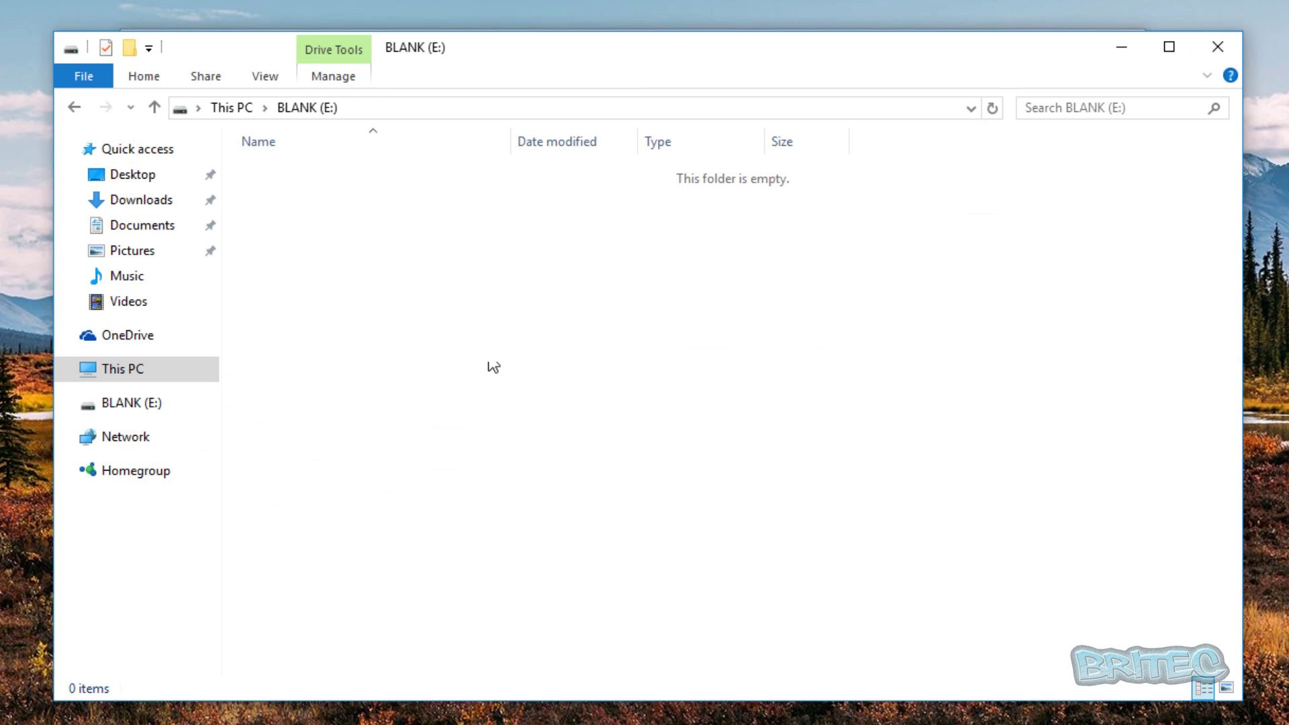
pyautogui.click(71, 107)
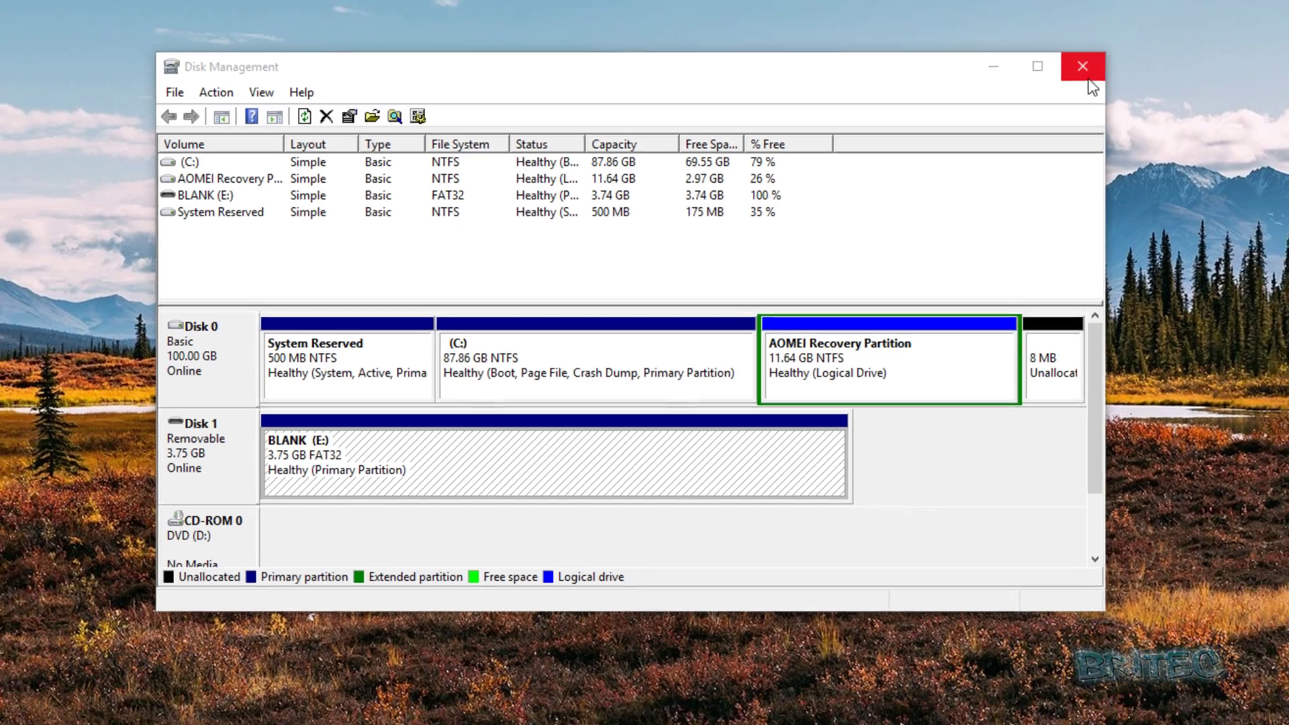
# Close the Disk Management window to leave only the desktop
pyautogui.click(1120, 45)
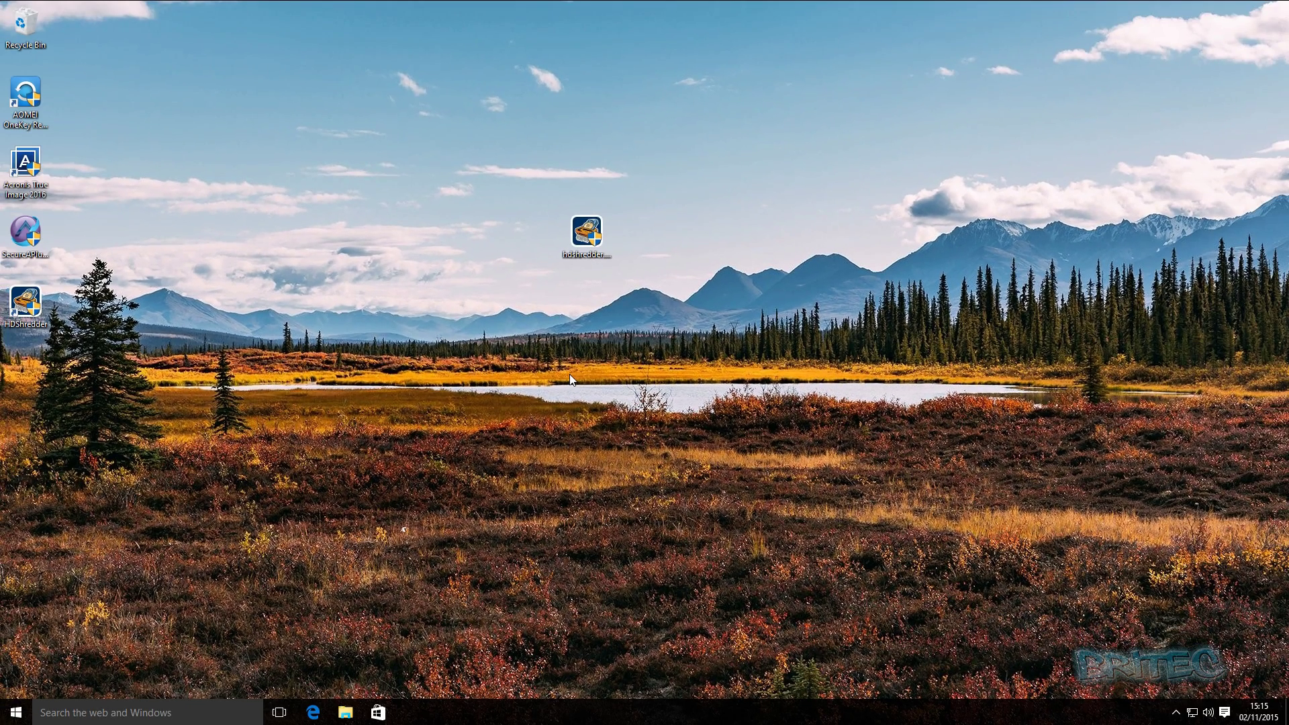